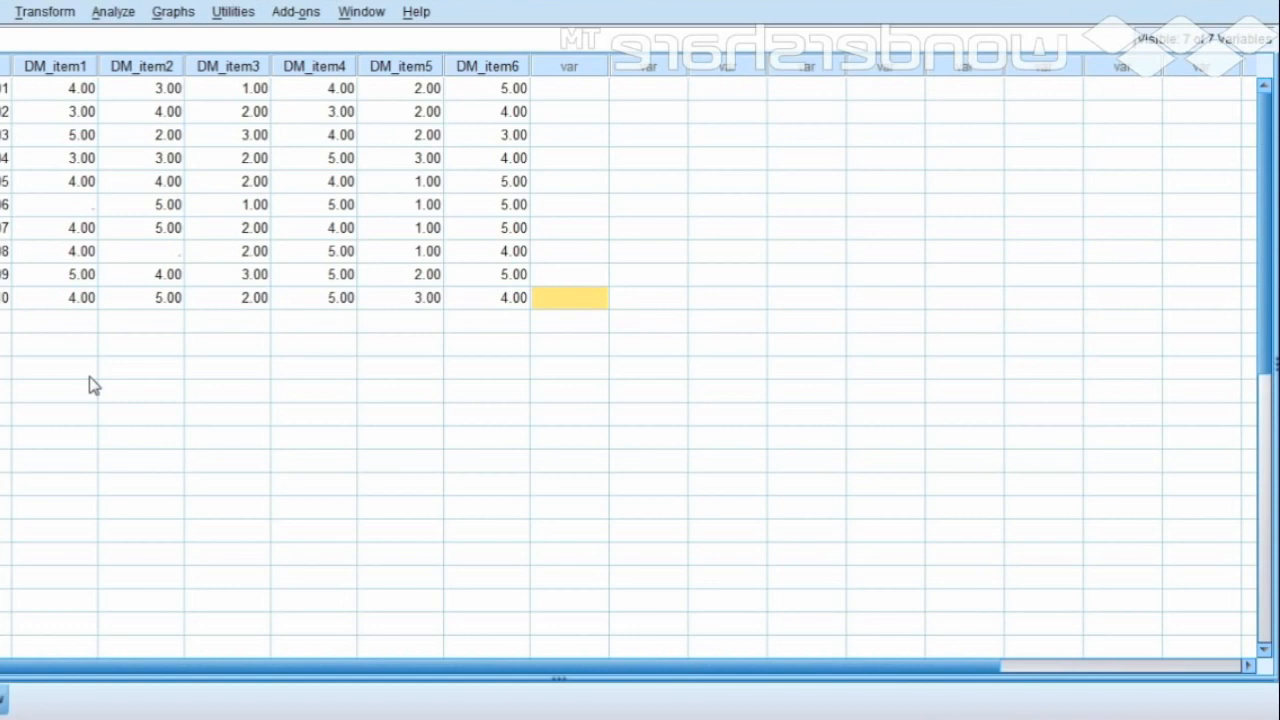
- Set up a Frequencies analysis with DM_item1 through DM_item6 as the variables
click(114, 12)
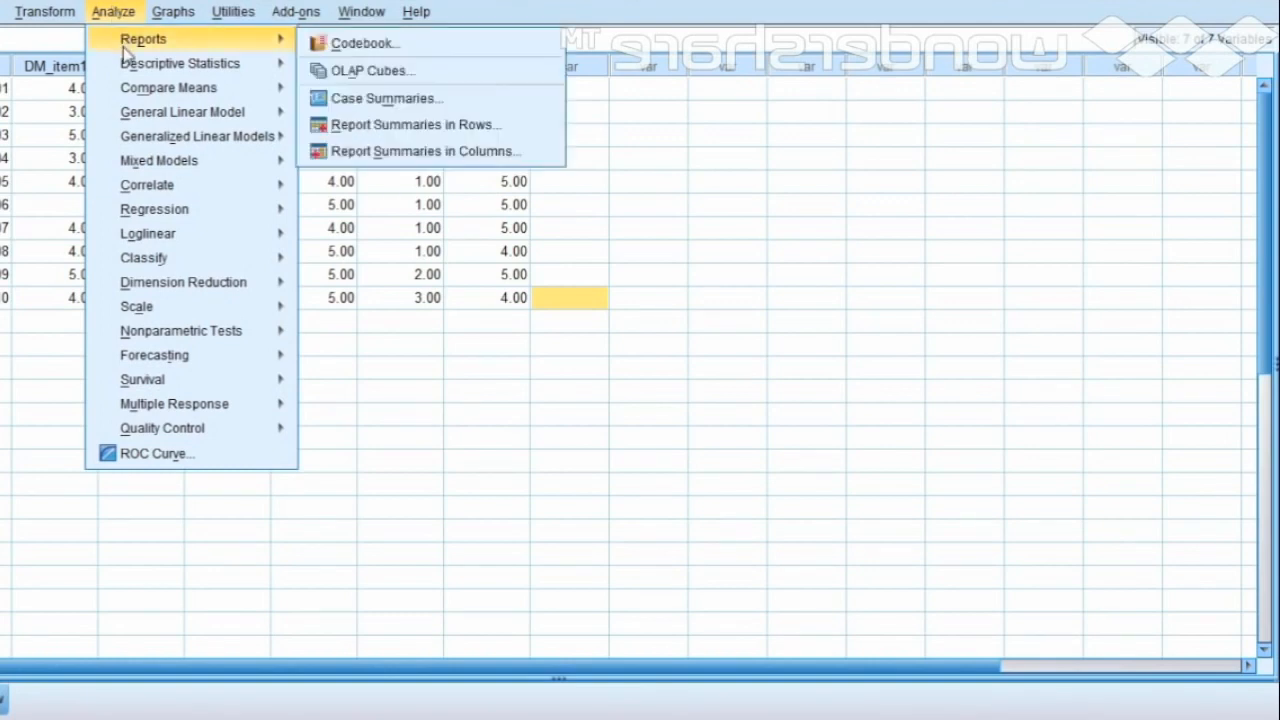
mouse_move(148, 66)
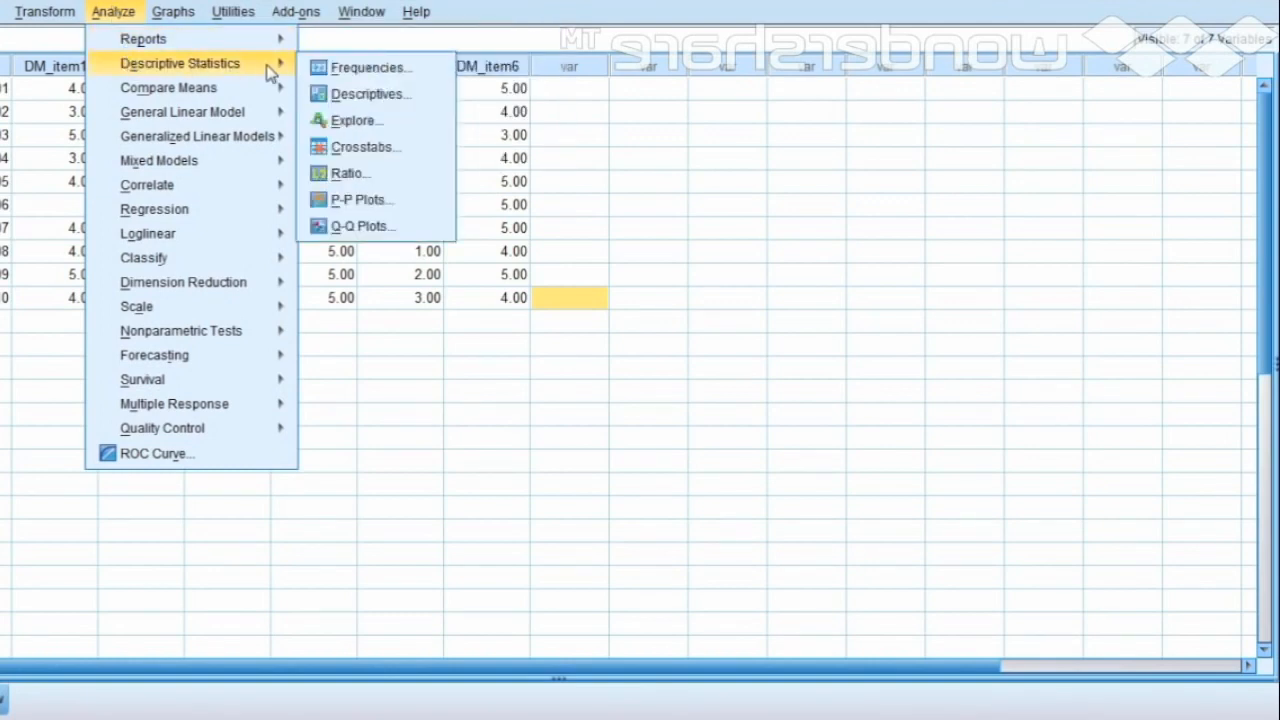
click(337, 78)
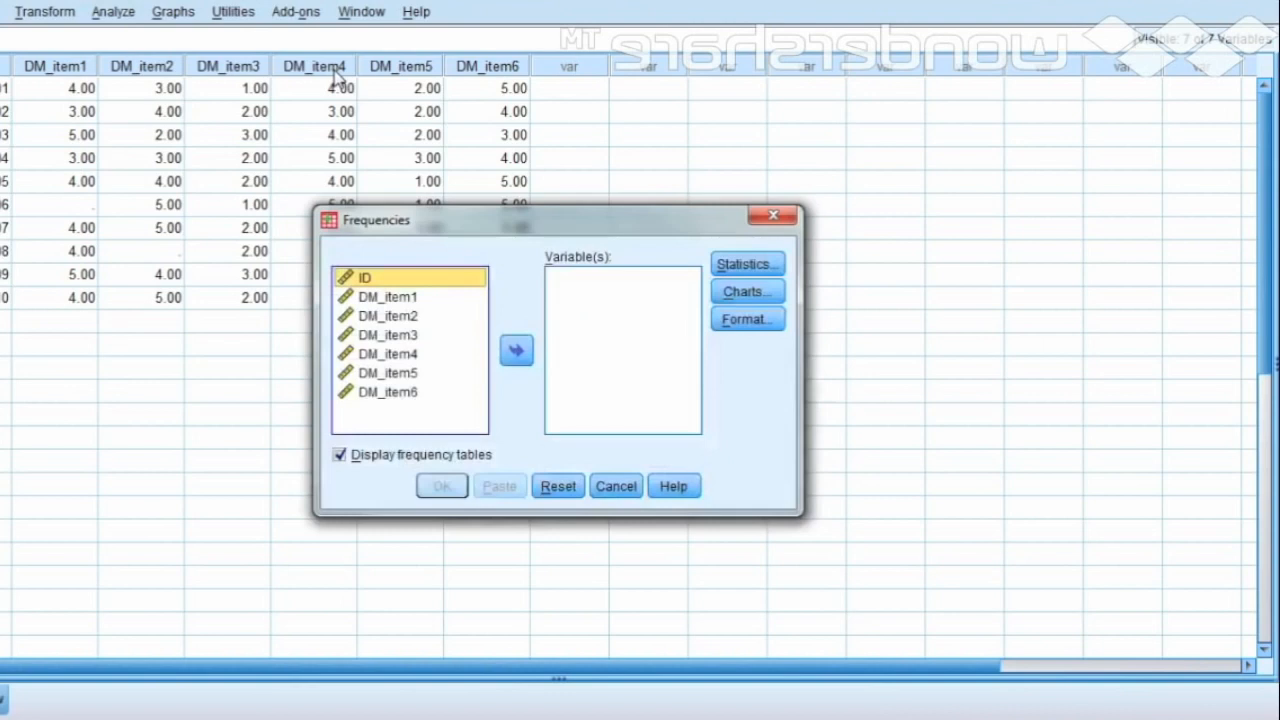
click(383, 297)
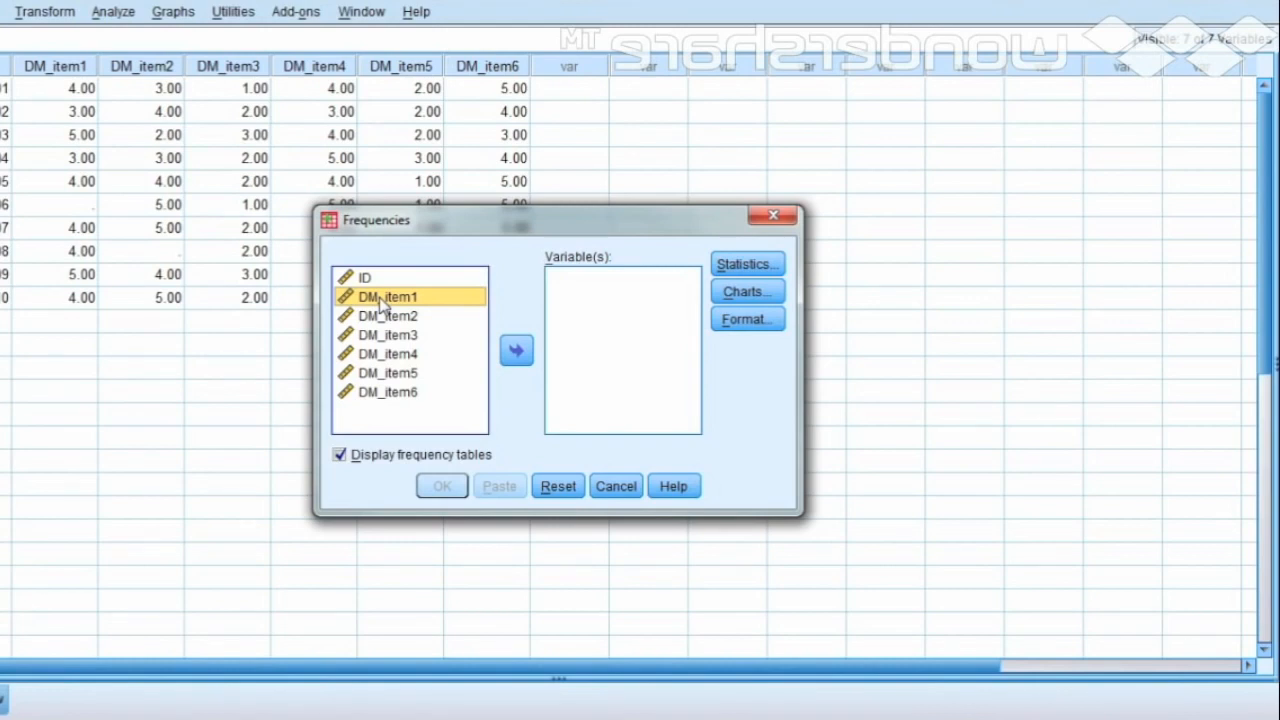
shift+click(386, 392)
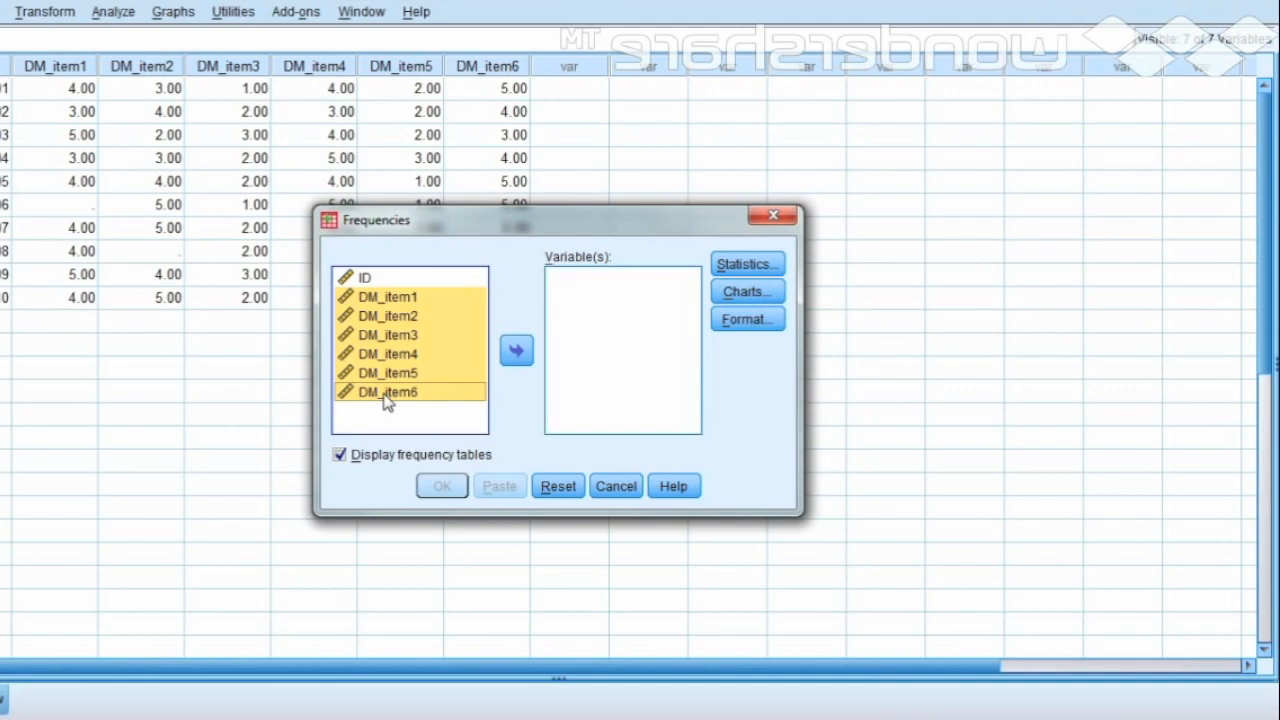
click(518, 350)
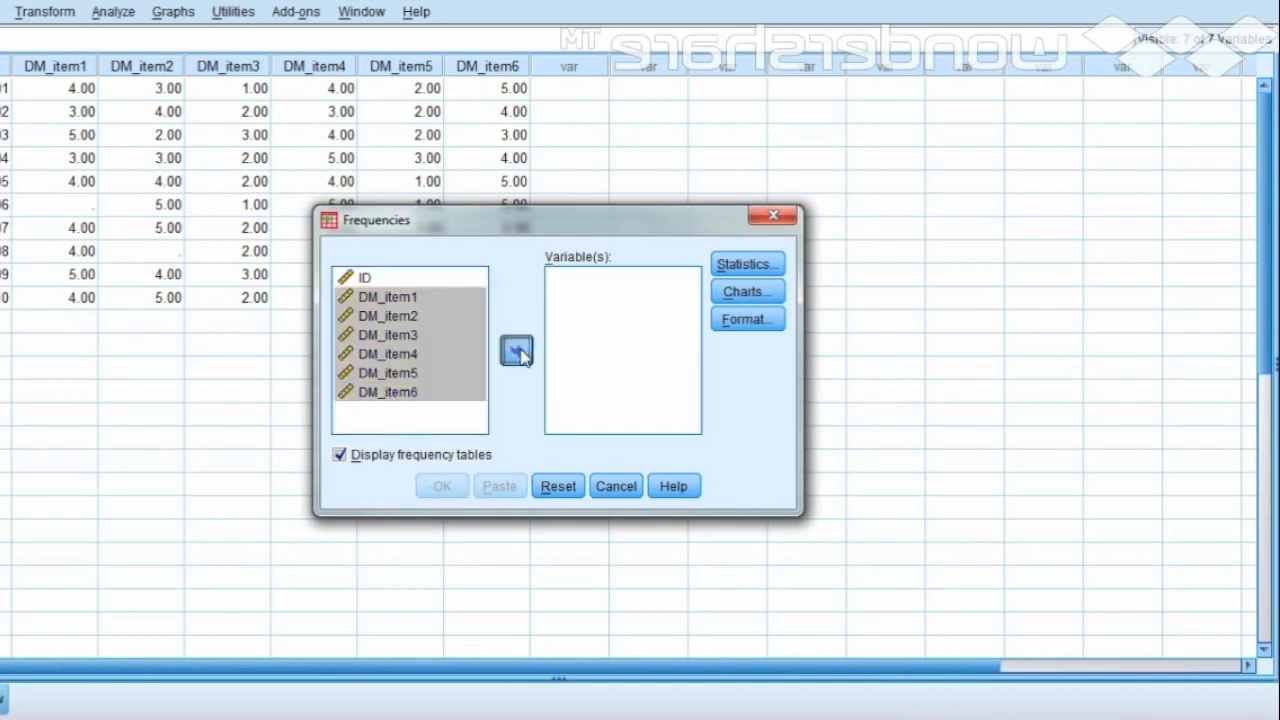
- Include the minimum and maximum statistics in the Frequencies analysis and run it
click(727, 266)
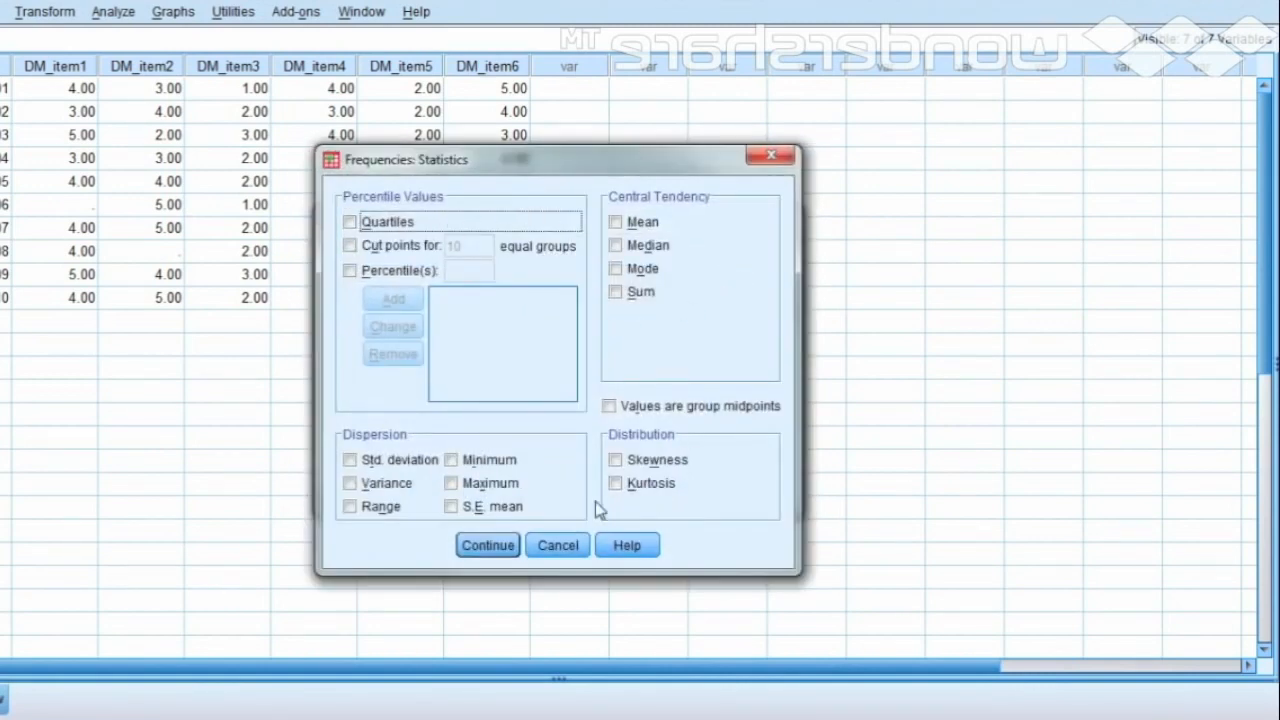
click(451, 461)
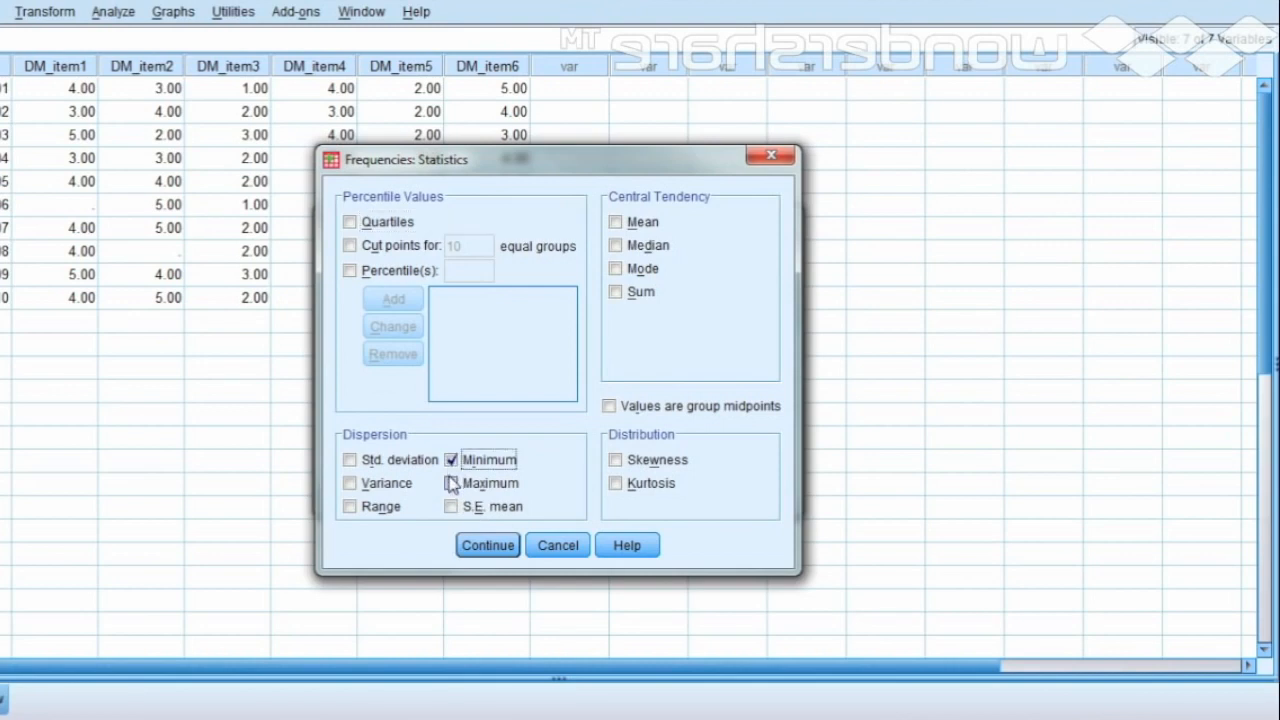
click(451, 484)
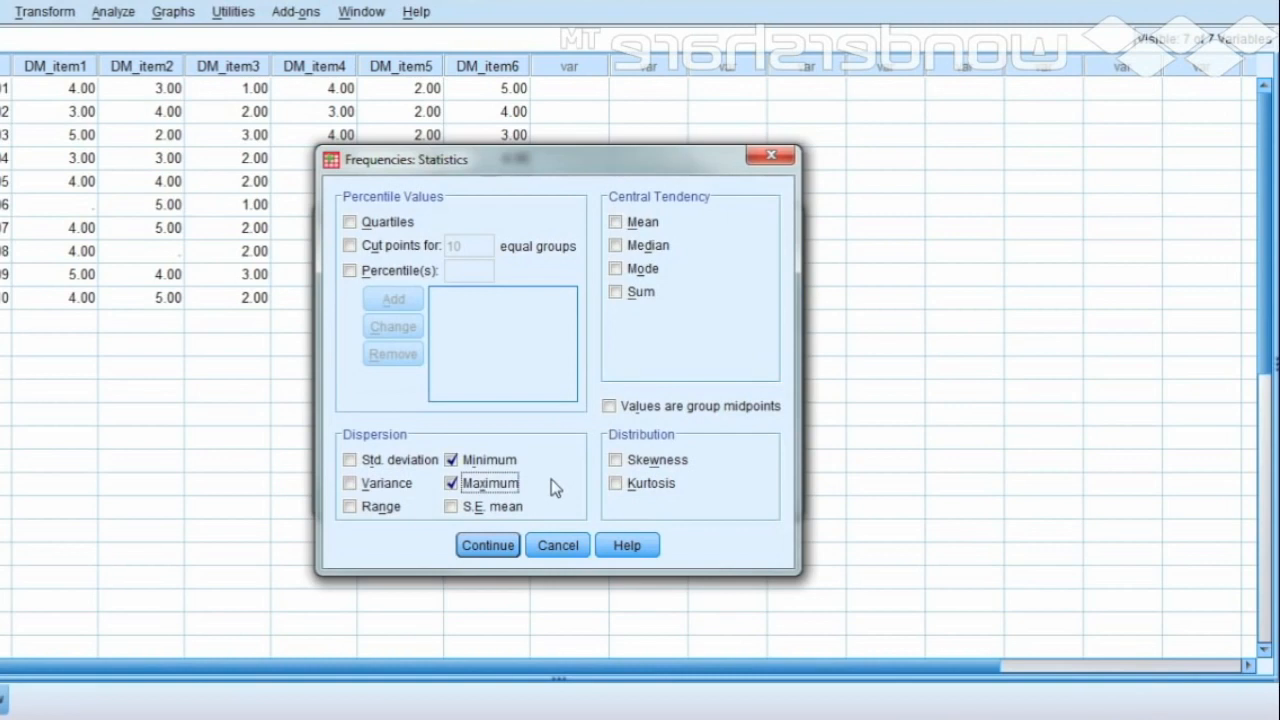
click(498, 546)
click(447, 486)
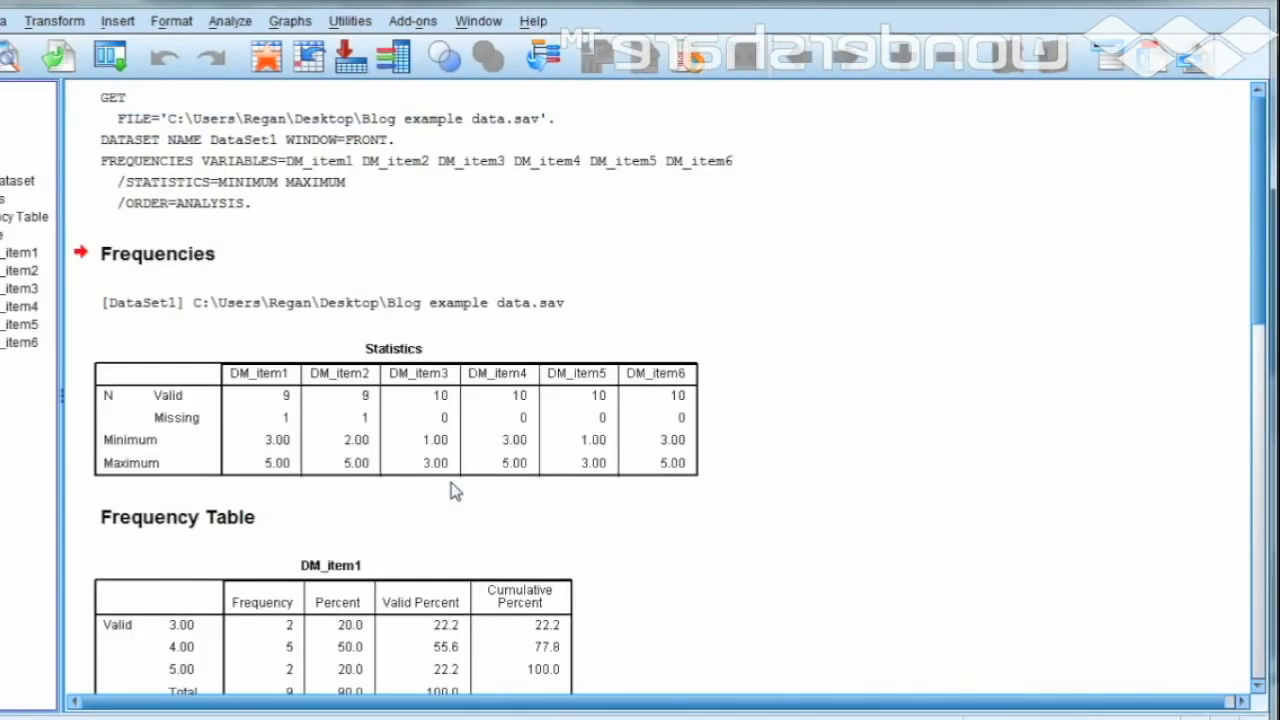
click(337, 456)
click(1180, 1)
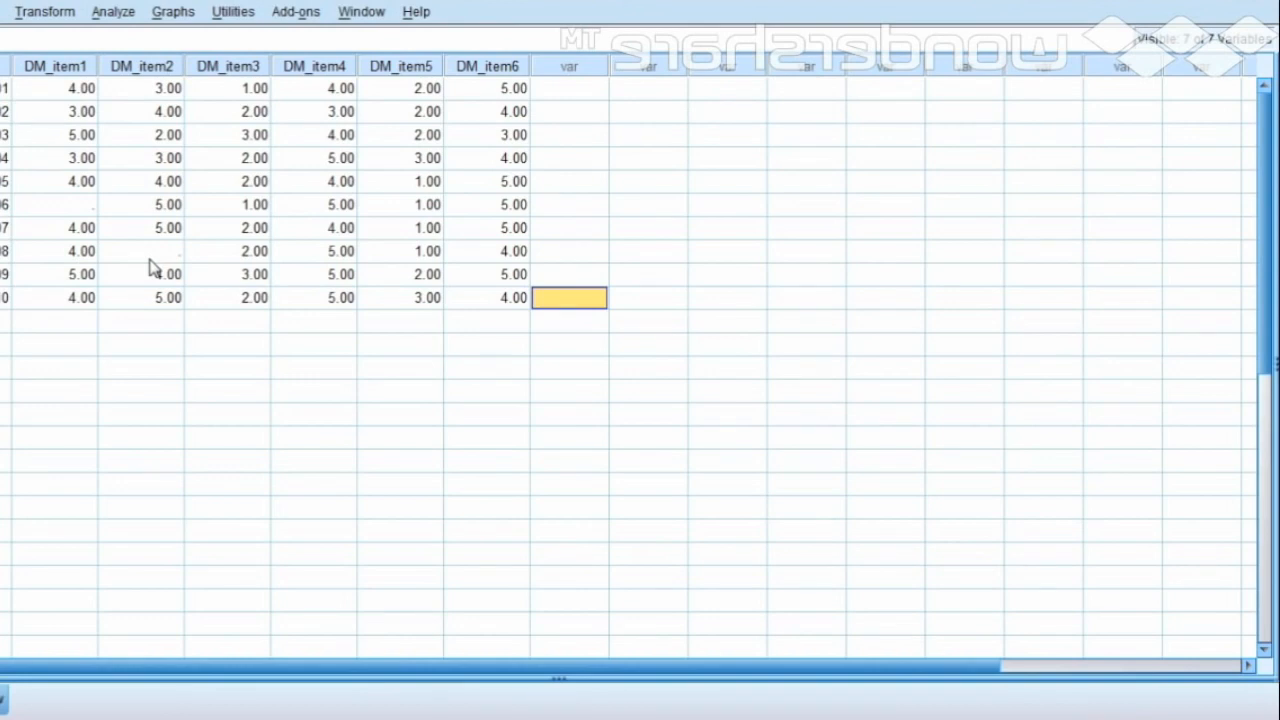
- Set up Replace Missing Values for DM_item1 using the Series mean method
click(44, 13)
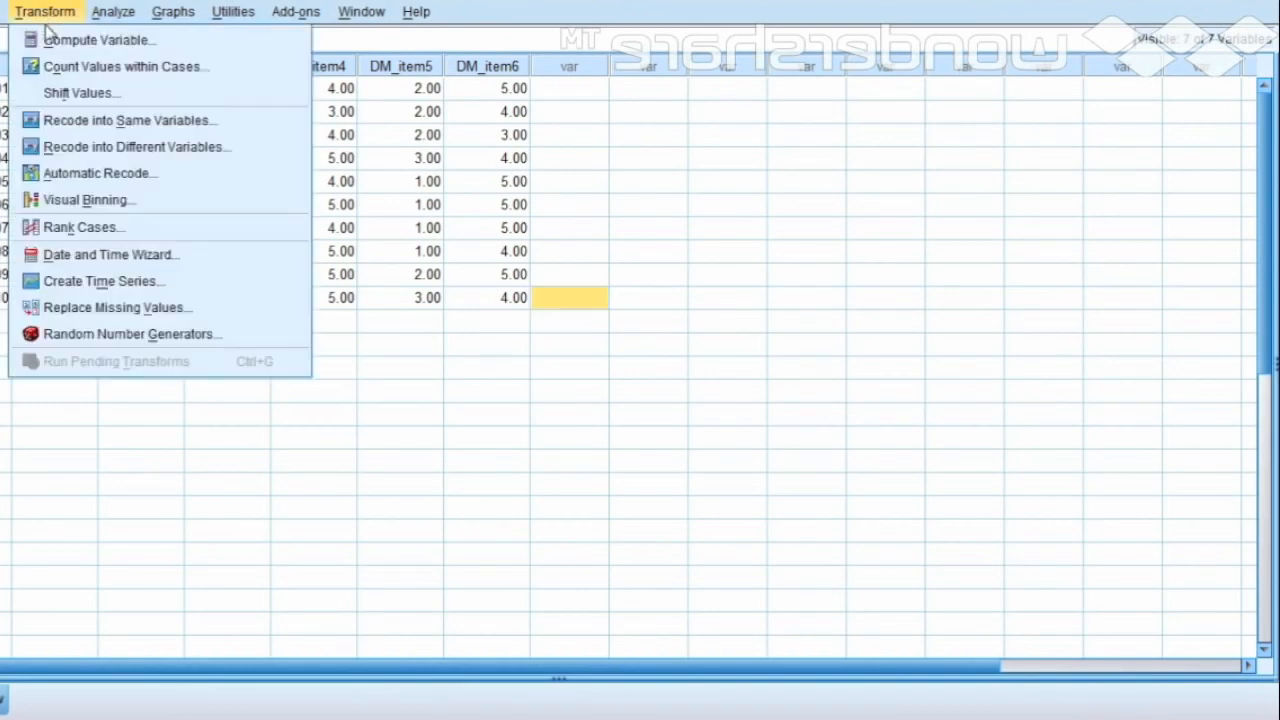
click(79, 312)
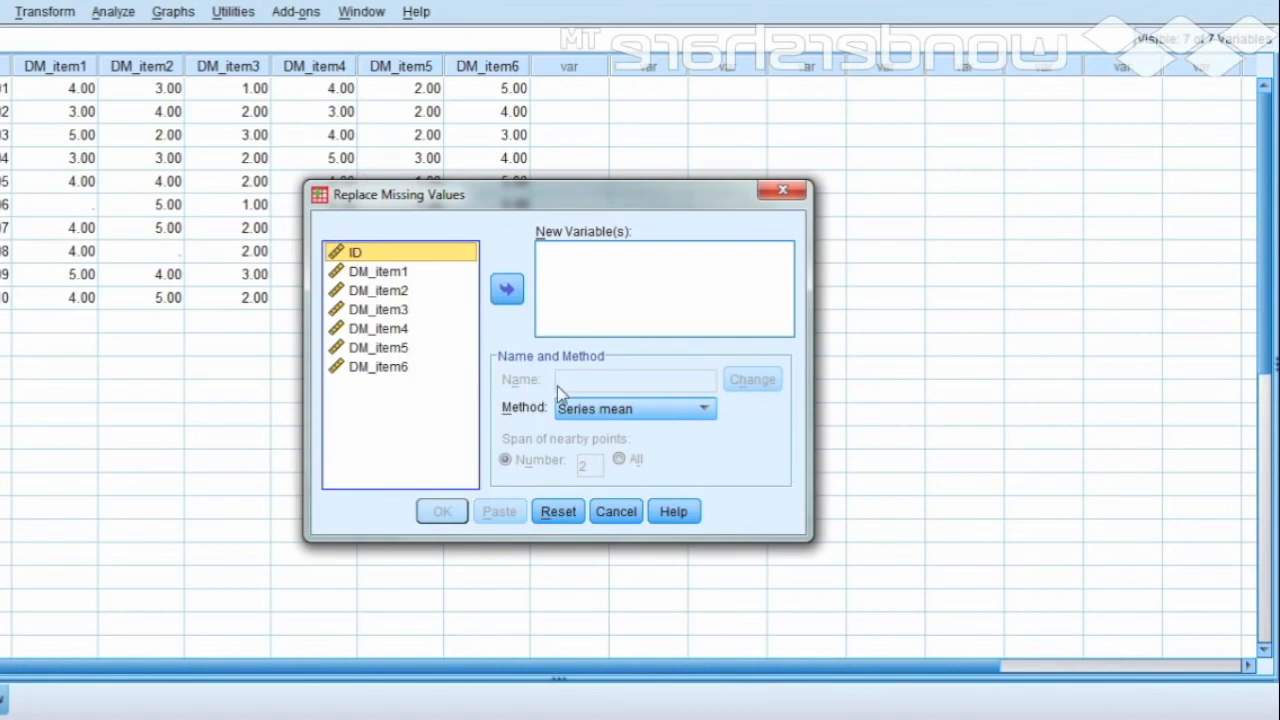
click(705, 409)
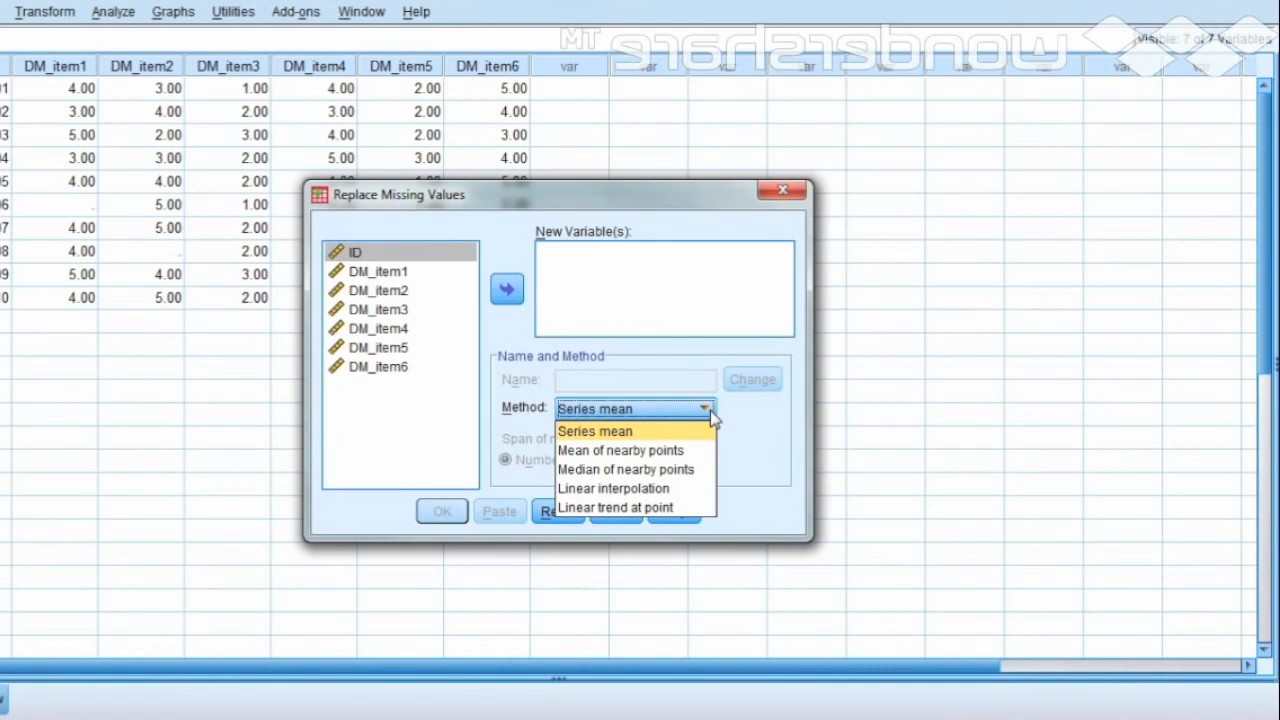
click(710, 410)
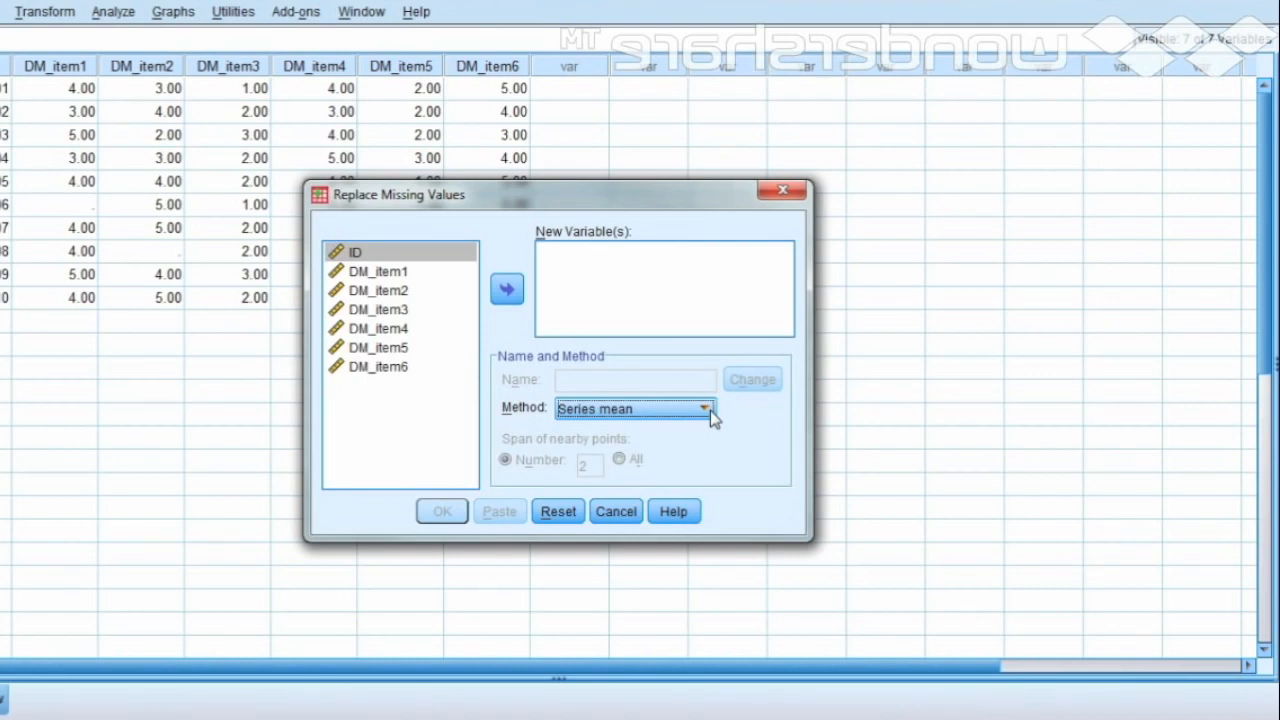
click(402, 274)
click(360, 278)
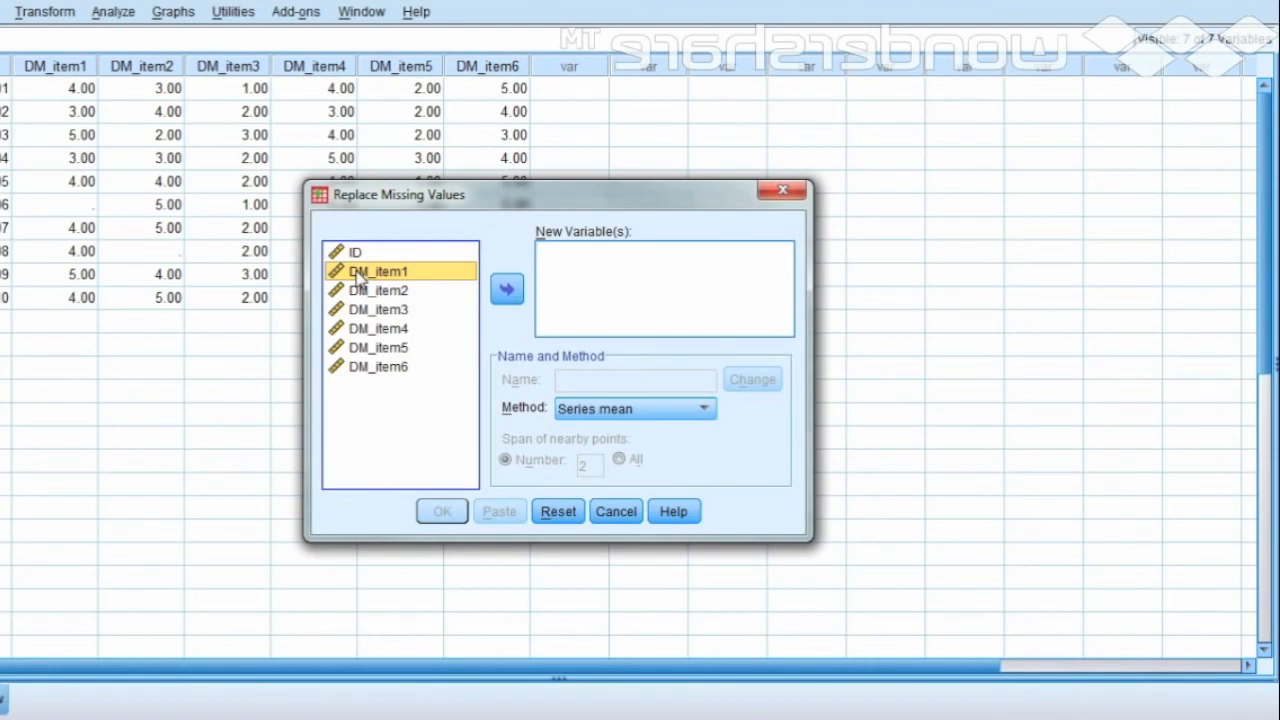
click(505, 292)
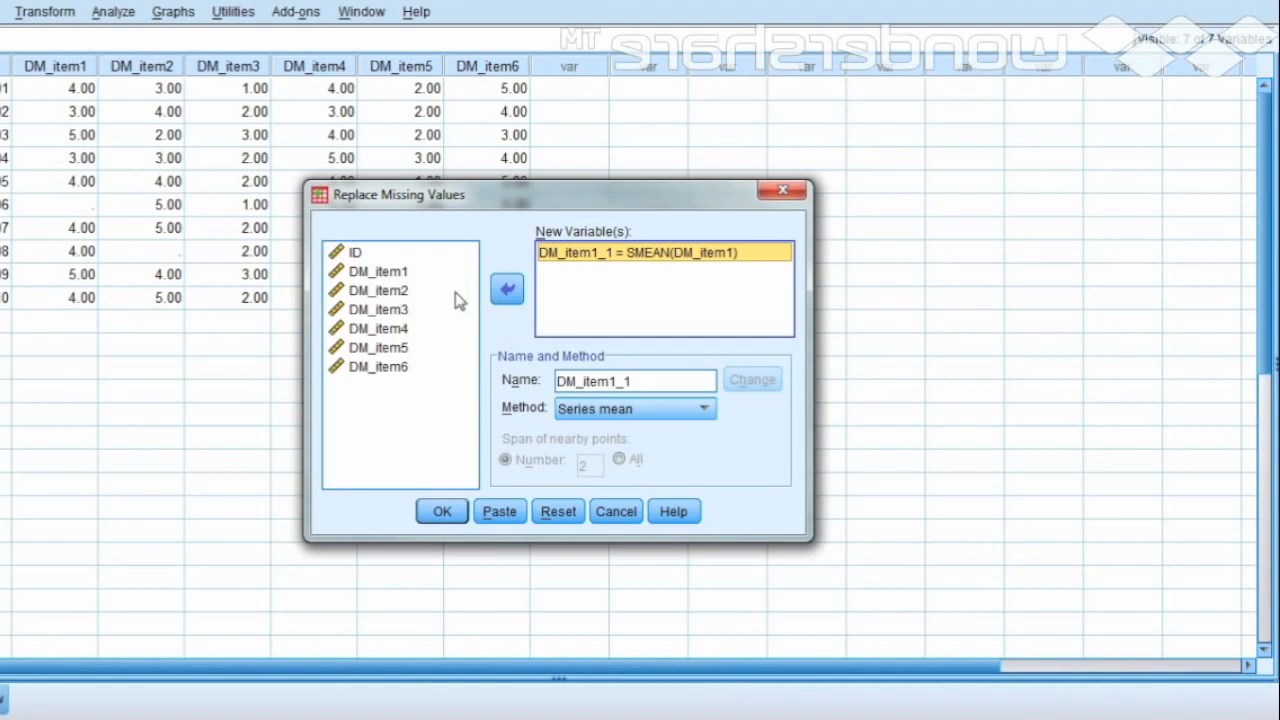
- Add DM_item2 to the series-mean replacement and run it to create the new variables
click(422, 279)
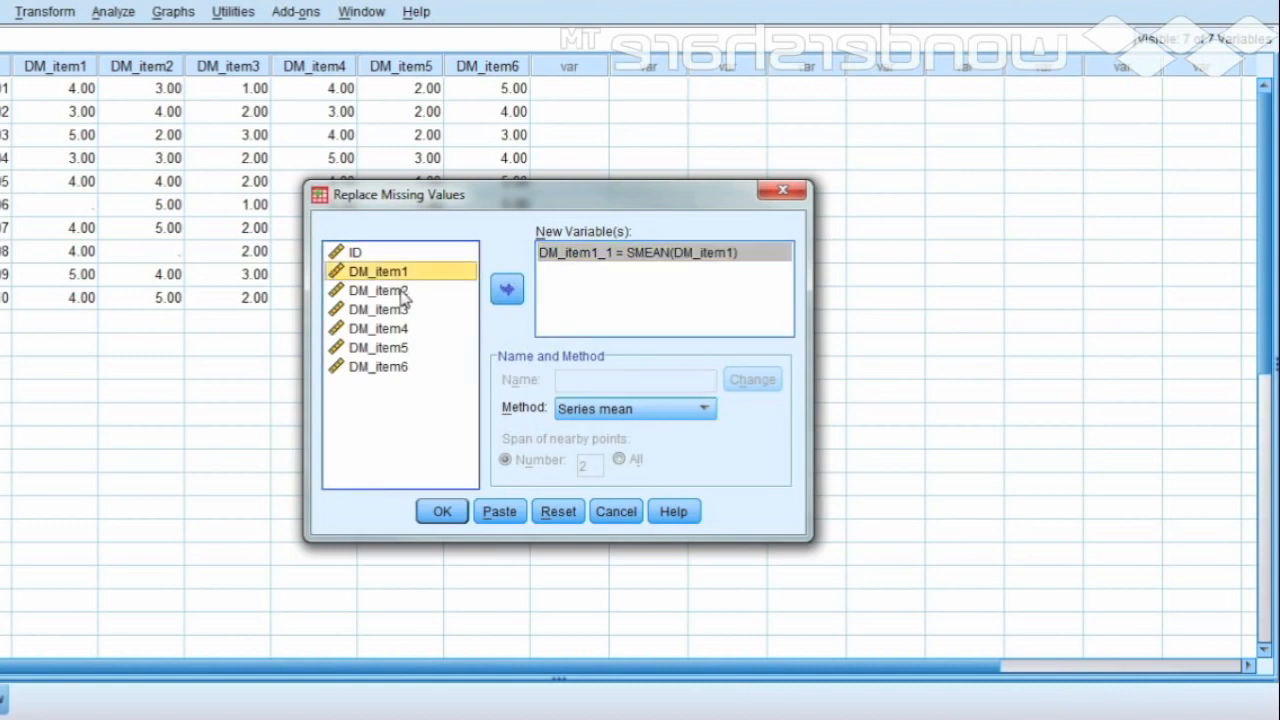
click(405, 291)
click(507, 291)
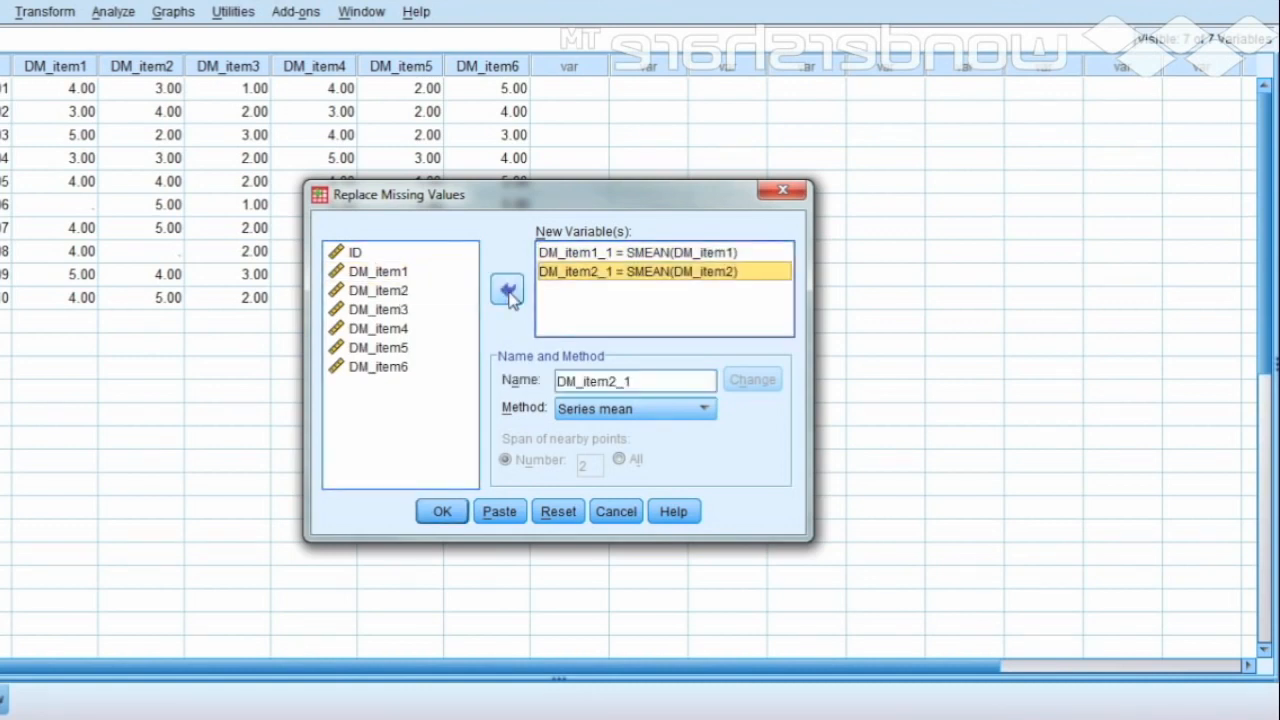
click(446, 514)
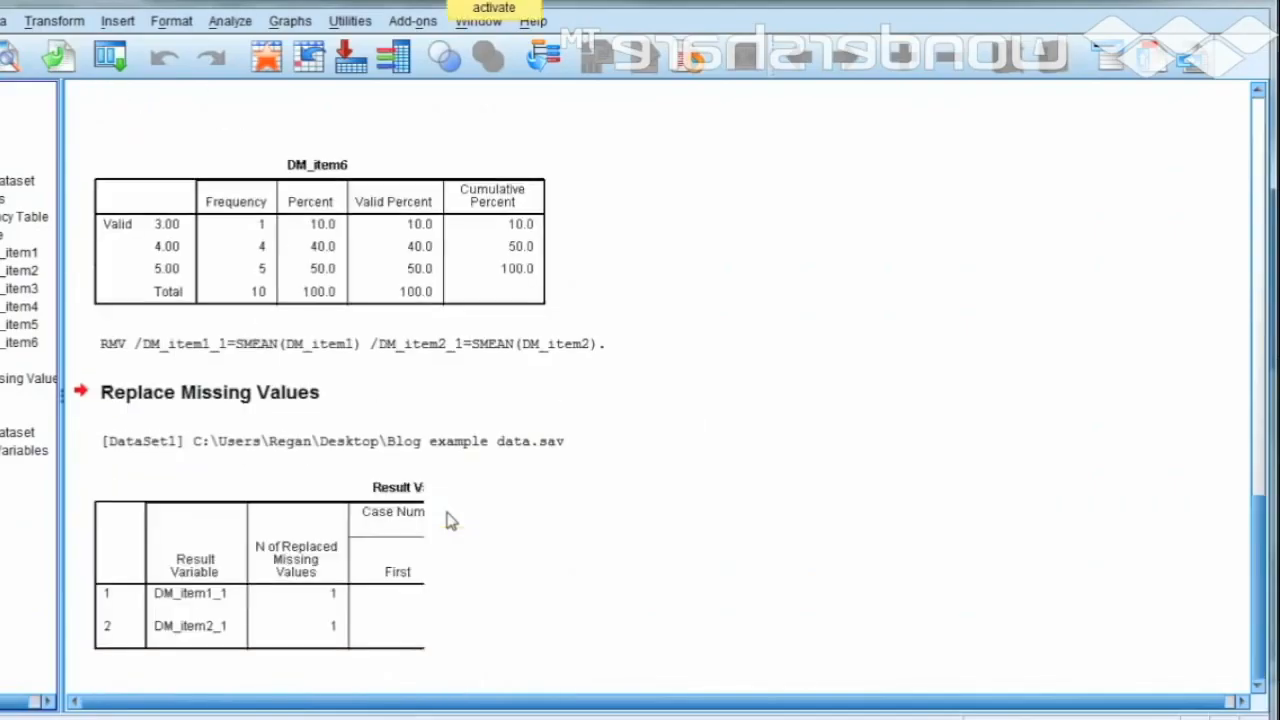
click(1172, 2)
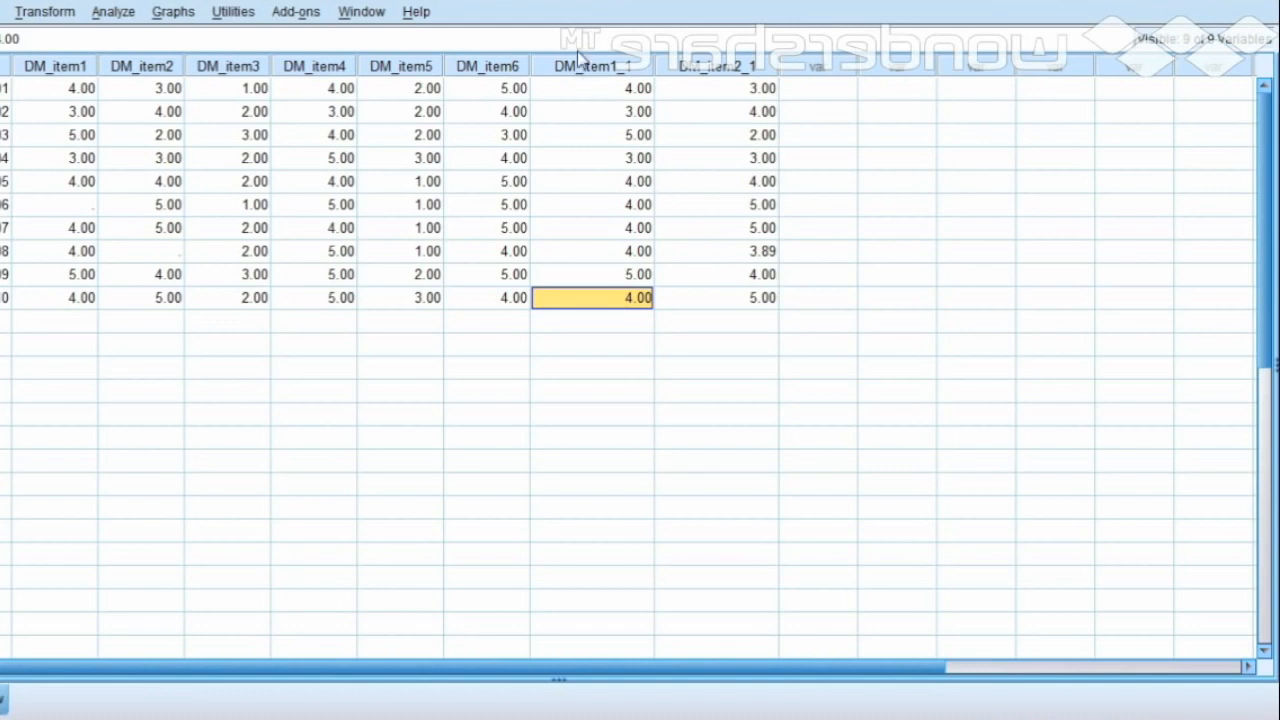
- Move the data values from DM_item1_1 and DM_item2_1 into DM_item1 and DM_item2, overwriting the originals
drag(577, 92, 720, 303)
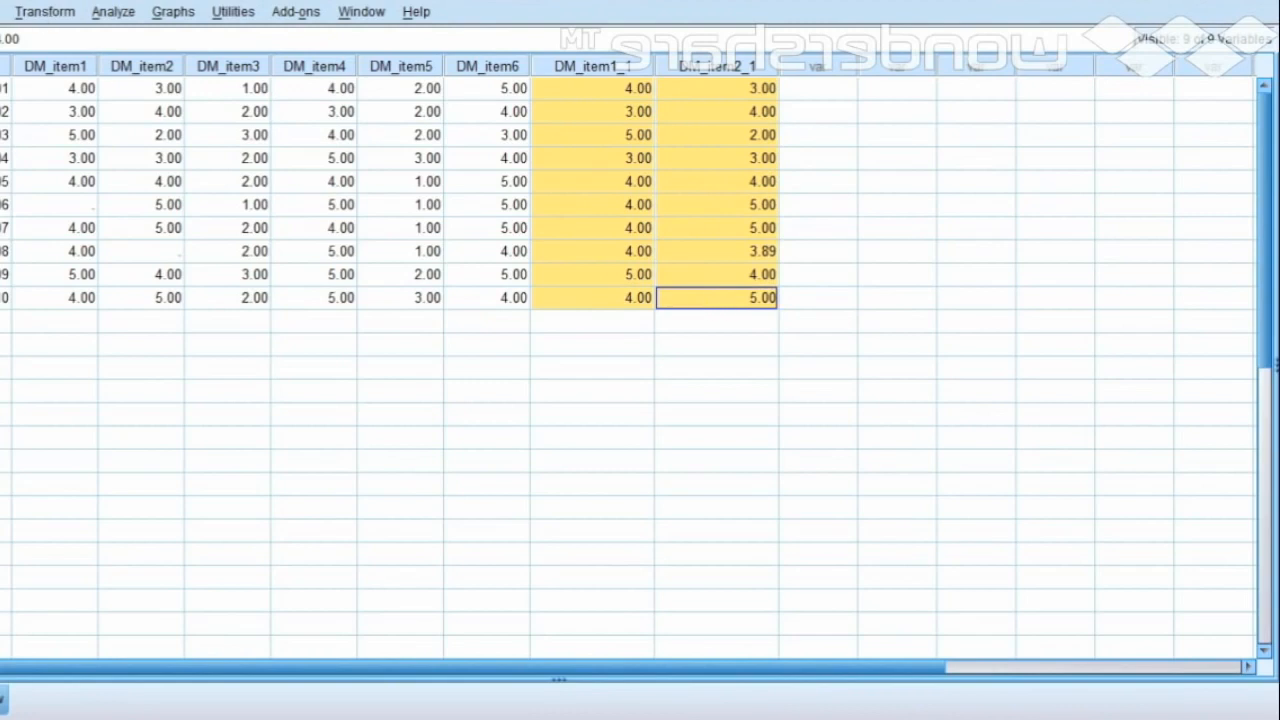
click(0, 12)
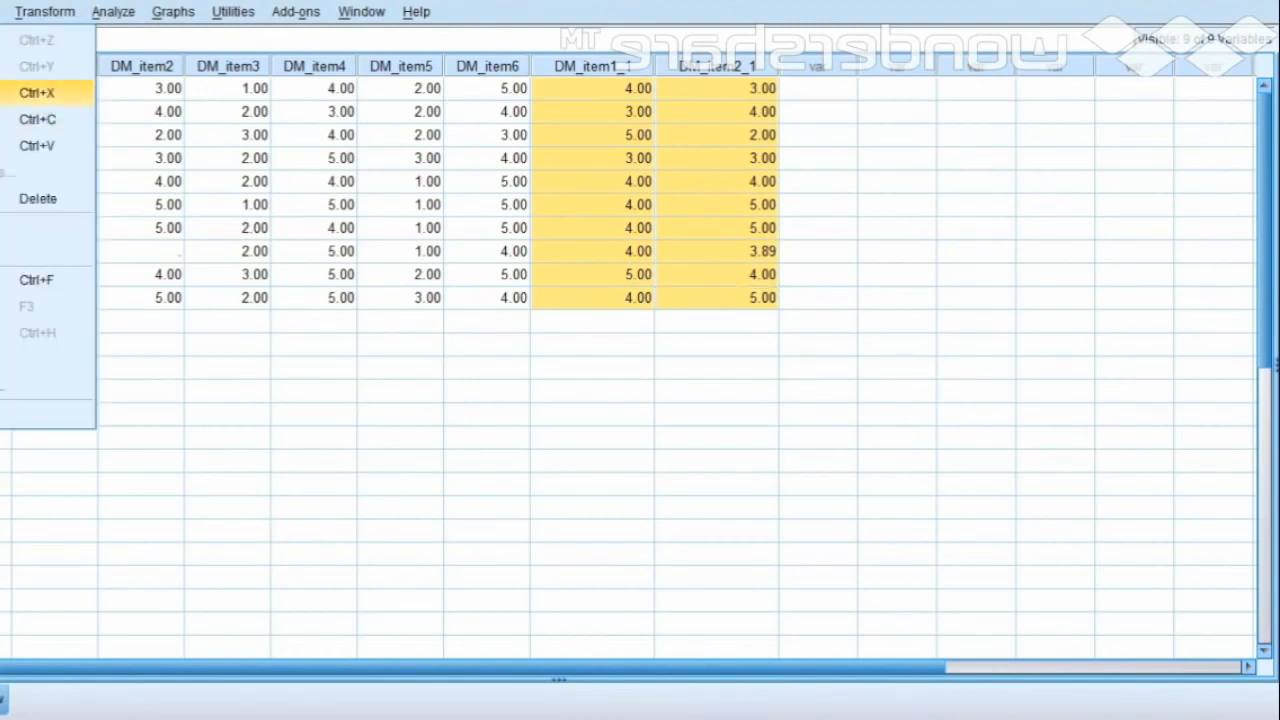
click(37, 92)
drag(49, 90, 147, 303)
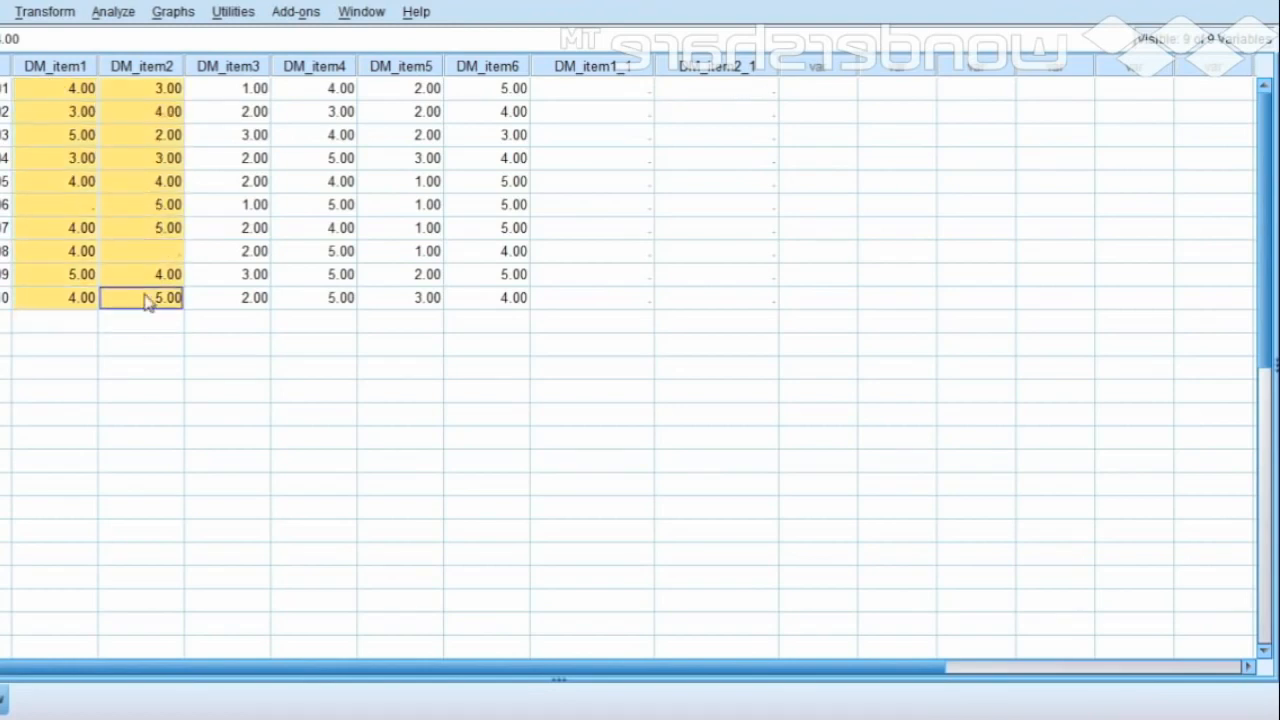
click(0, 12)
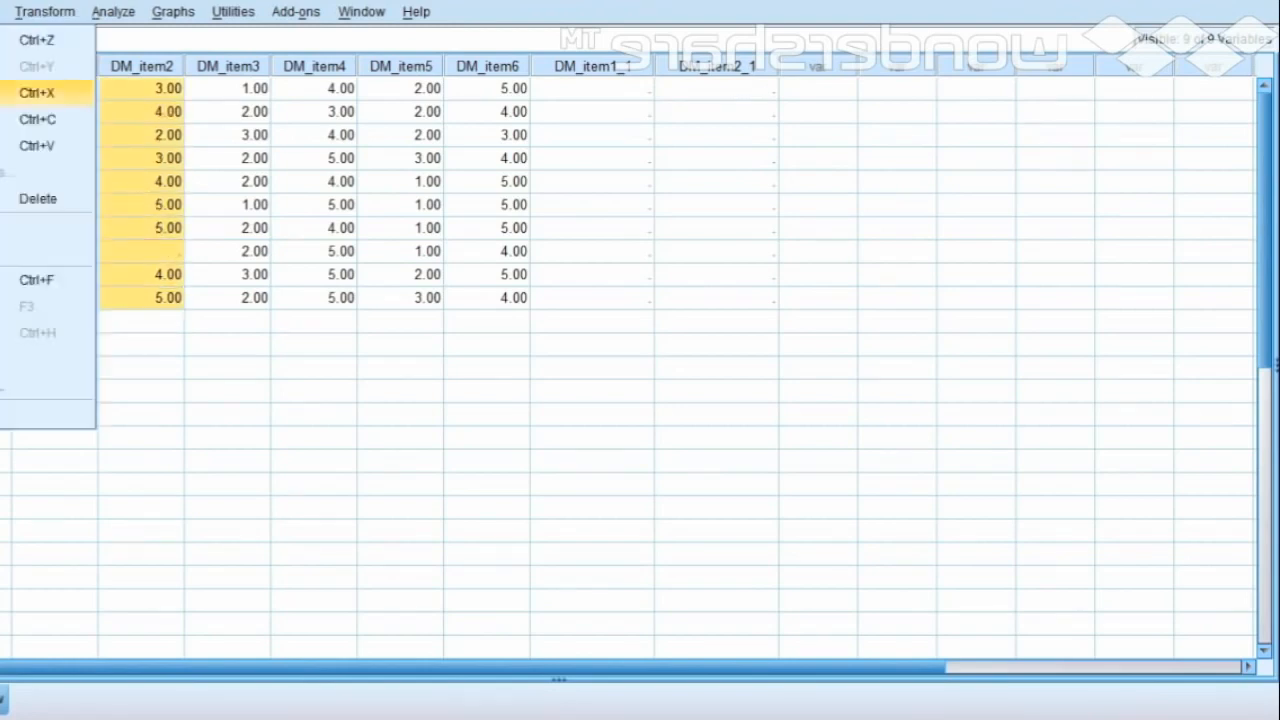
click(5, 145)
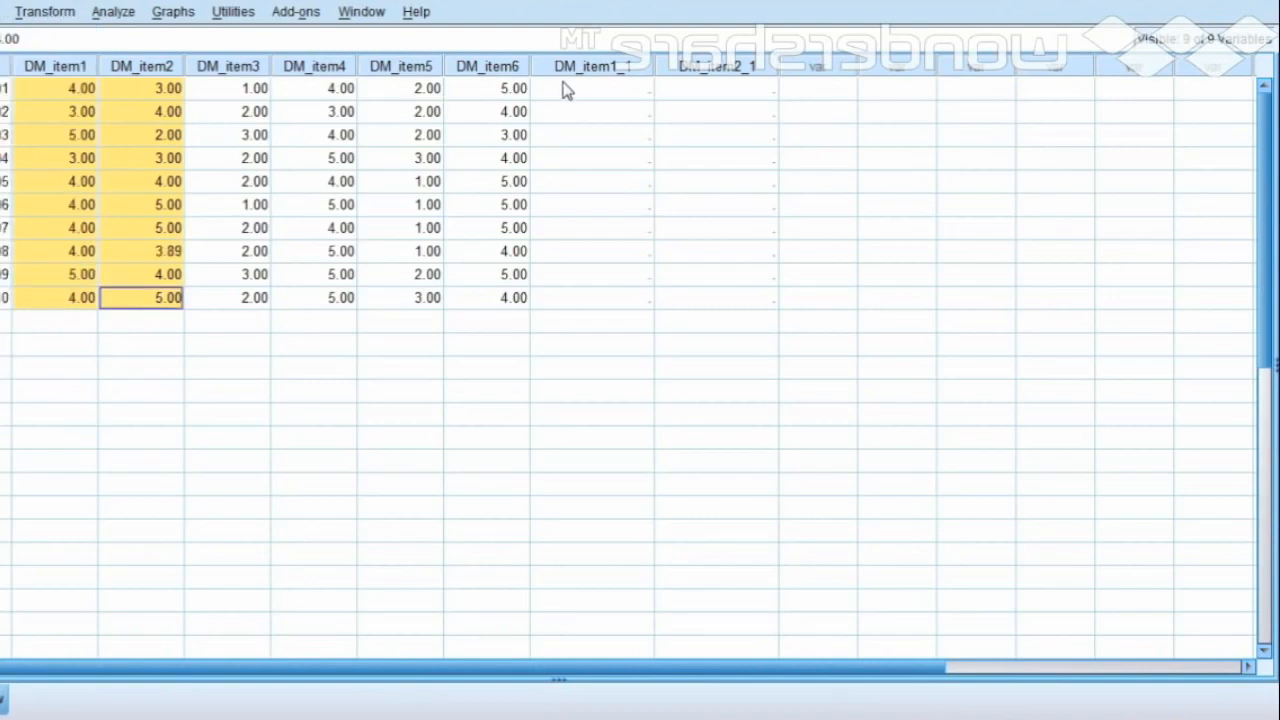
- Delete the emptied variables DM_item1_1 and DM_item2_1 from the dataset
drag(568, 72, 666, 80)
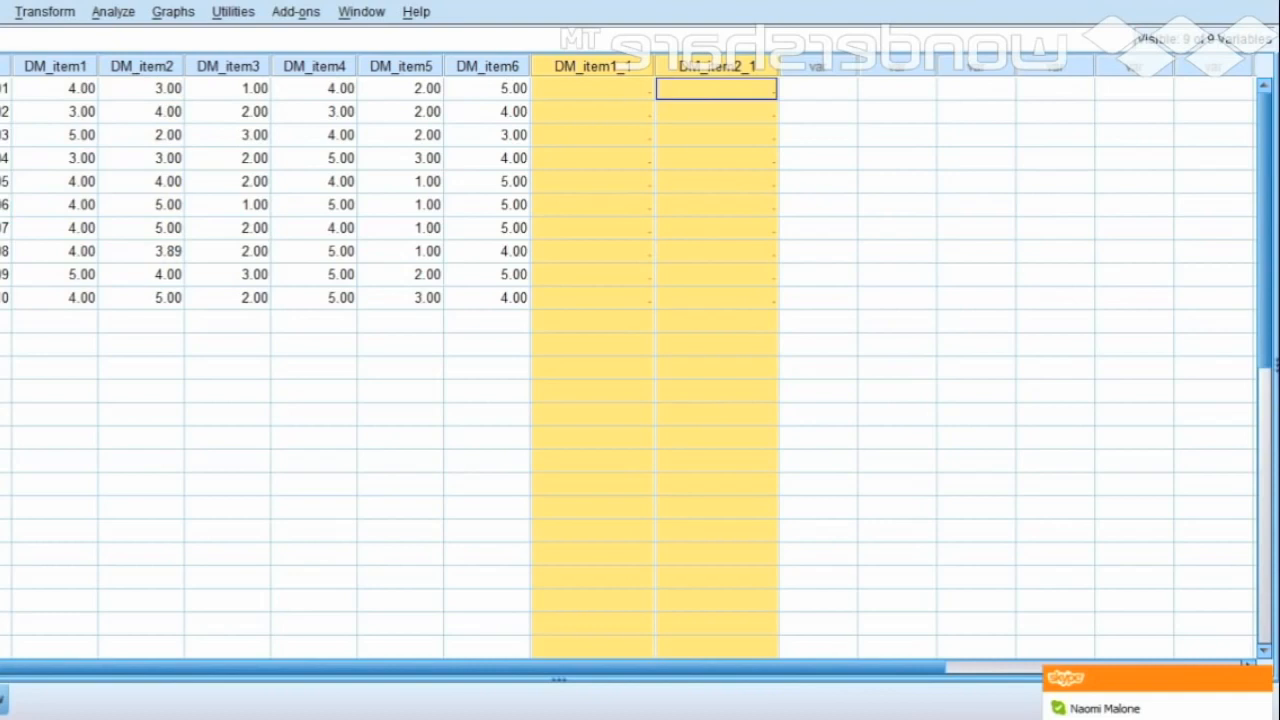
click(0, 12)
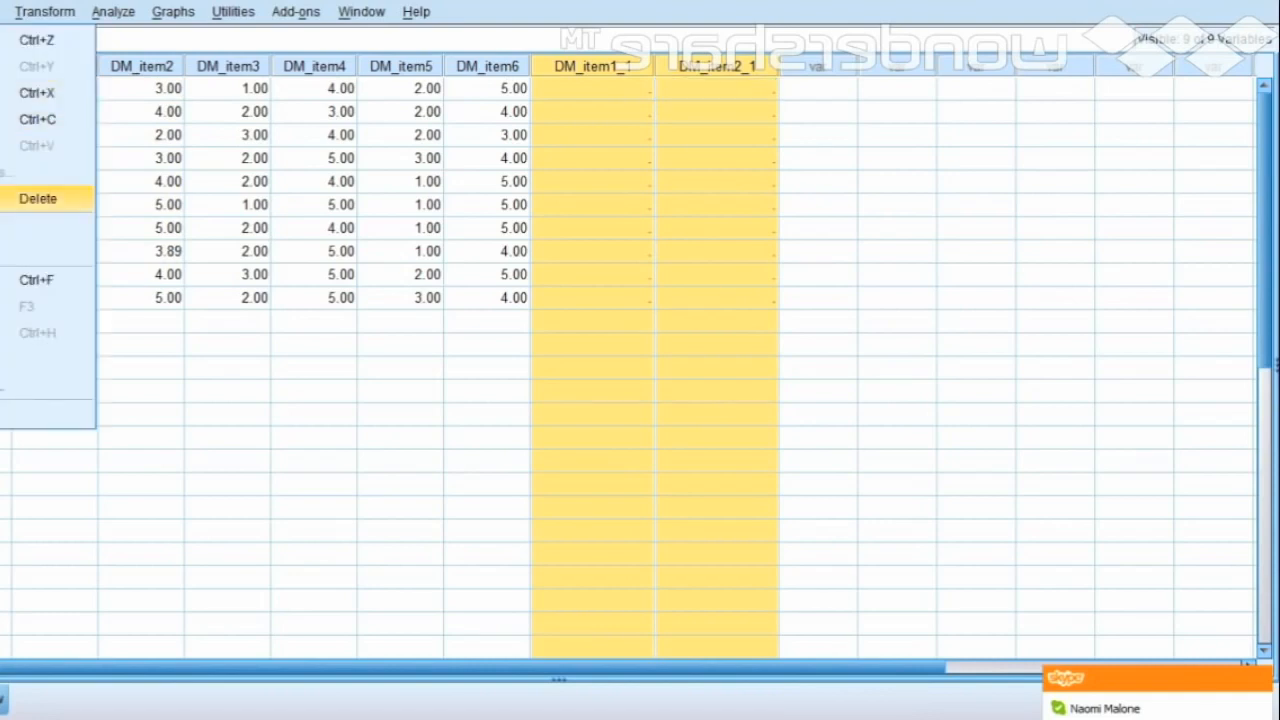
click(10, 198)
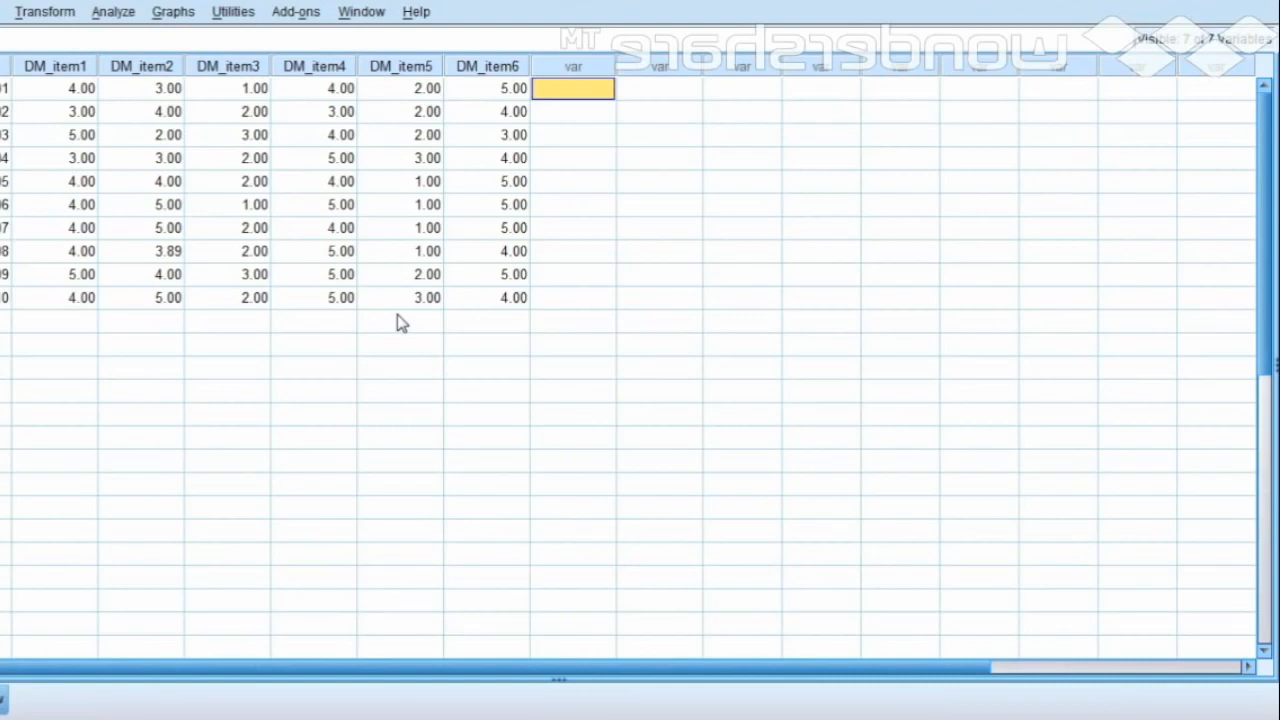
- Choose DM_item3 and DM_item5 for Recode into Same Variables and open the old and new values settings
click(50, 16)
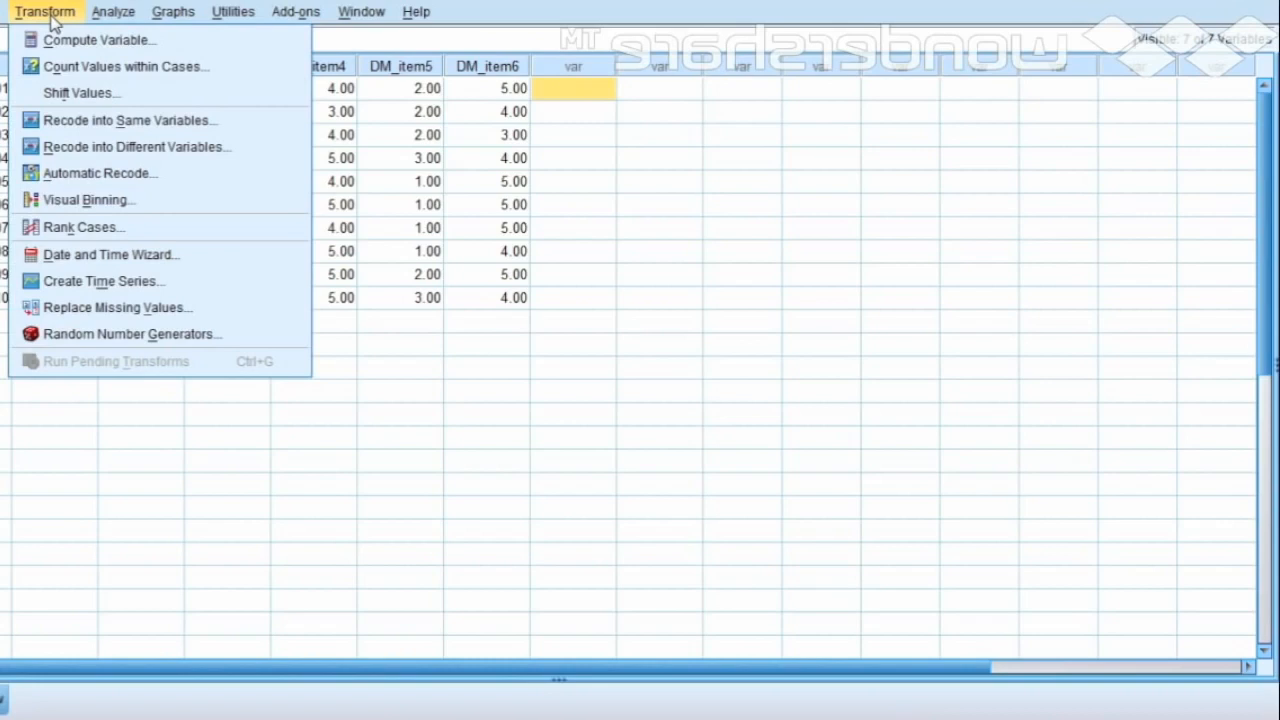
click(77, 122)
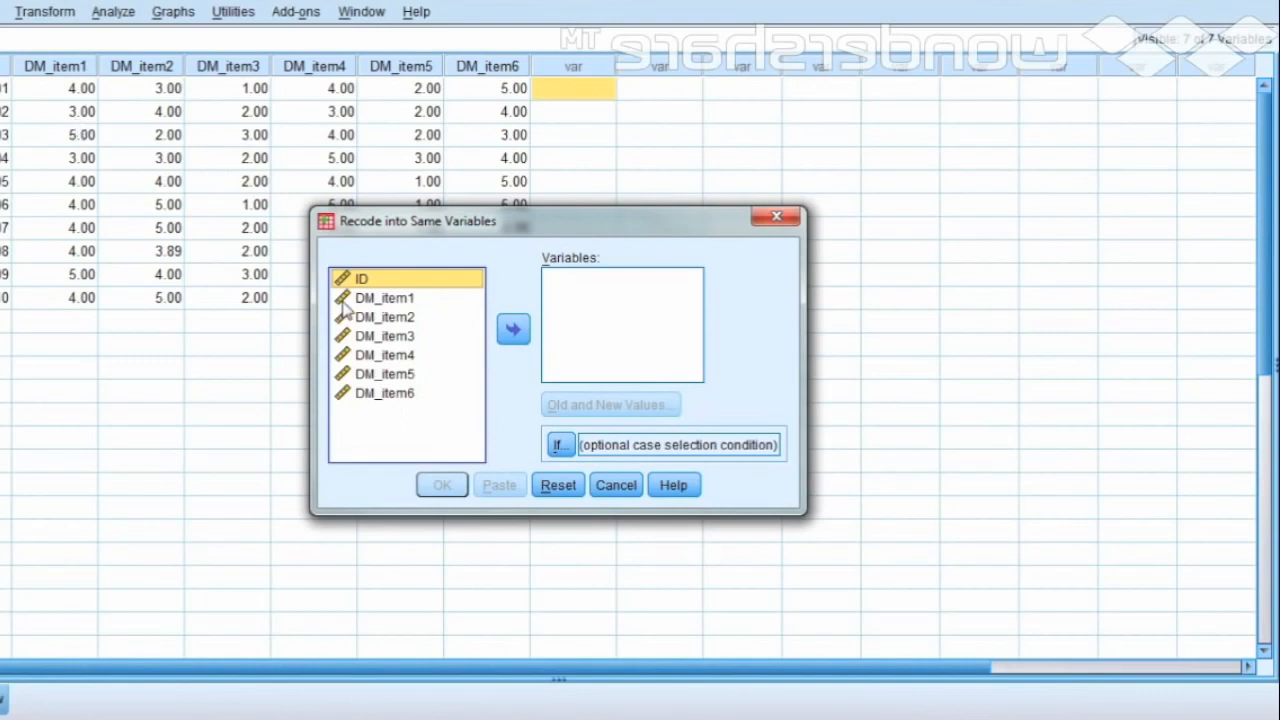
click(370, 337)
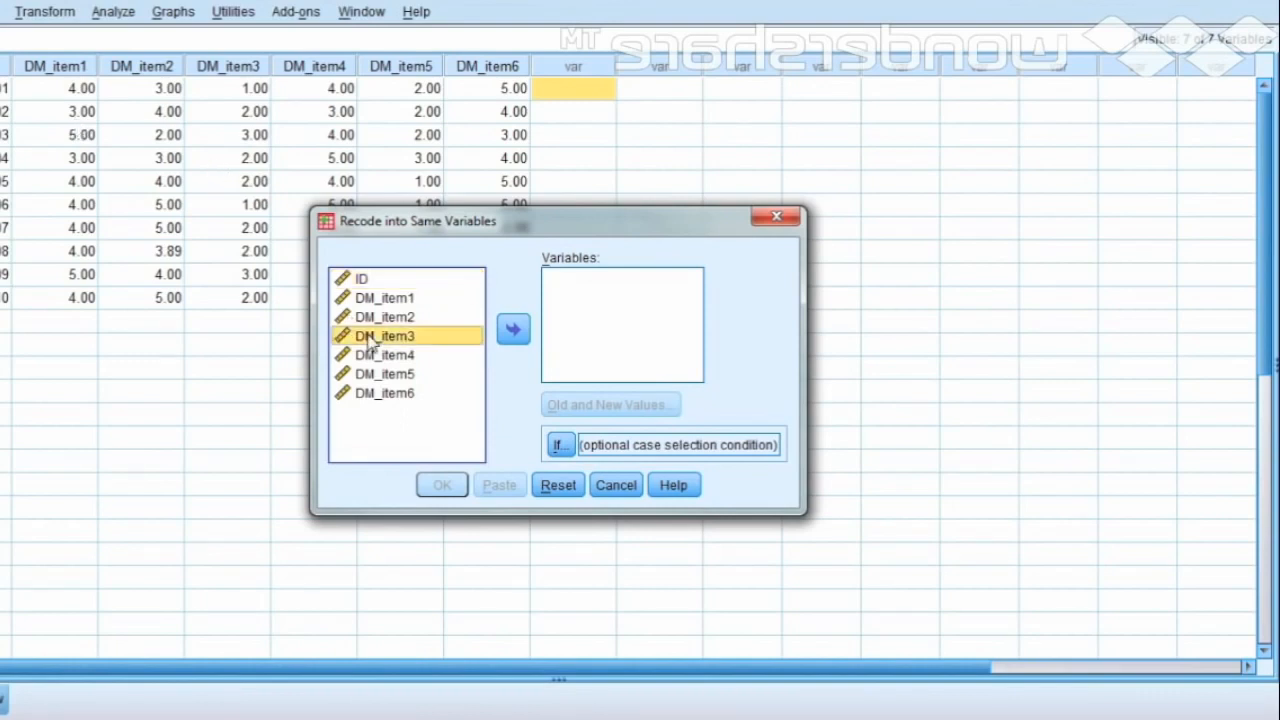
click(518, 335)
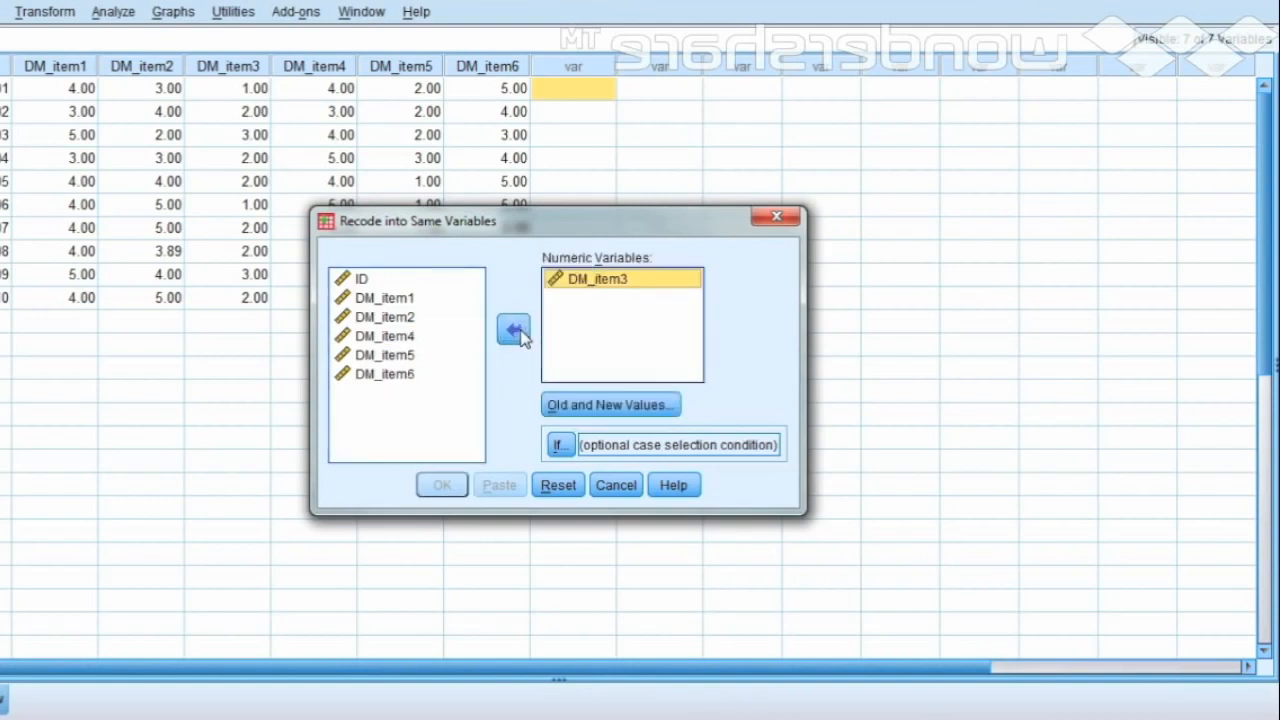
click(428, 356)
click(513, 329)
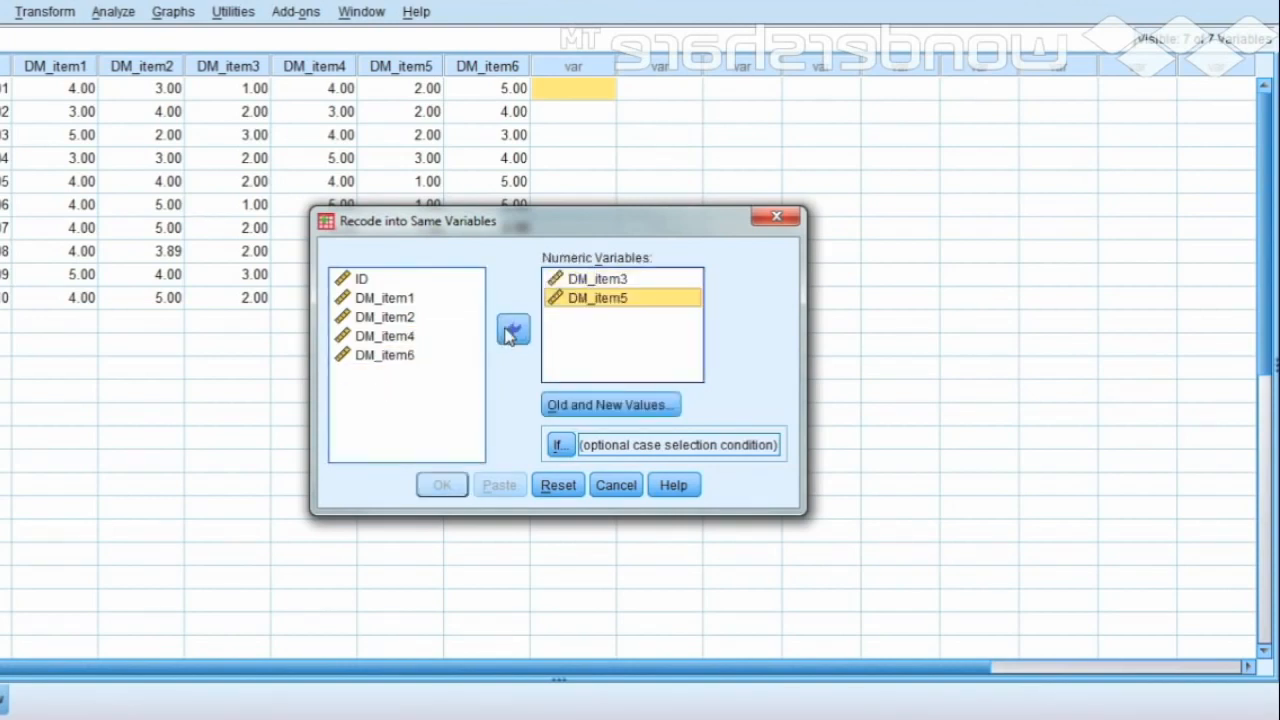
click(584, 397)
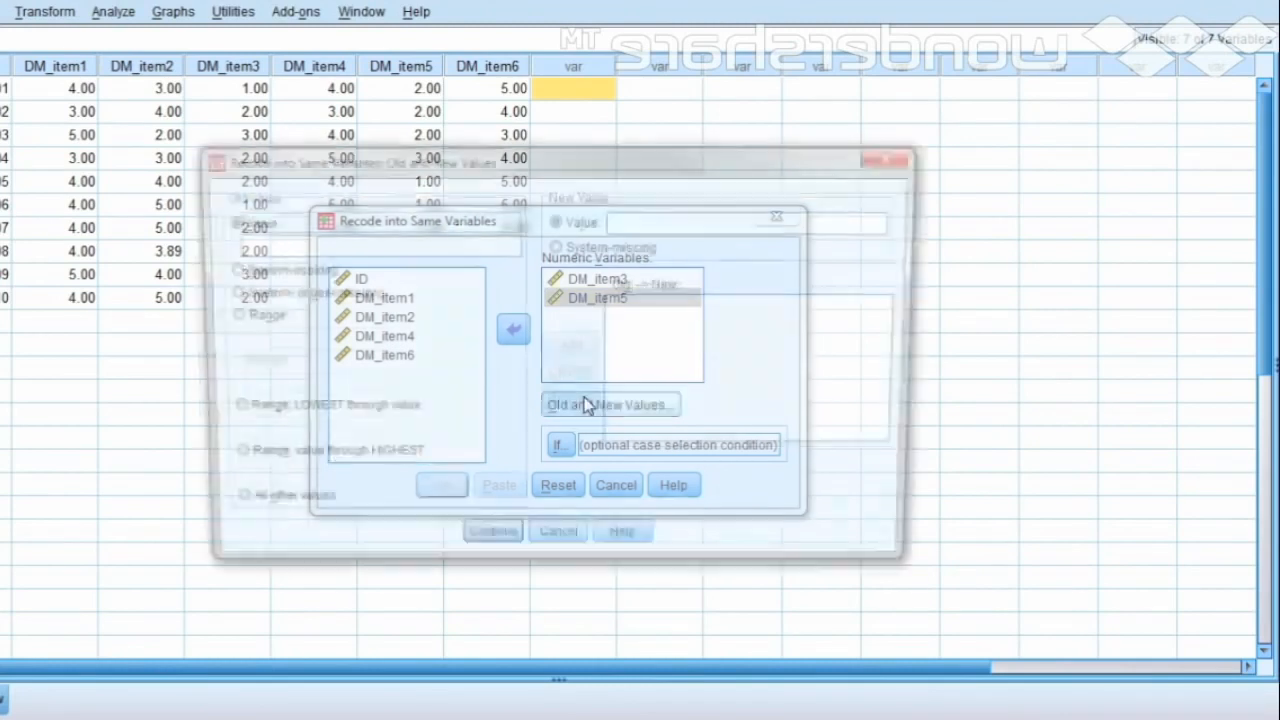
- Add a recode rule that changes old value 5 to new value 1
click(418, 243)
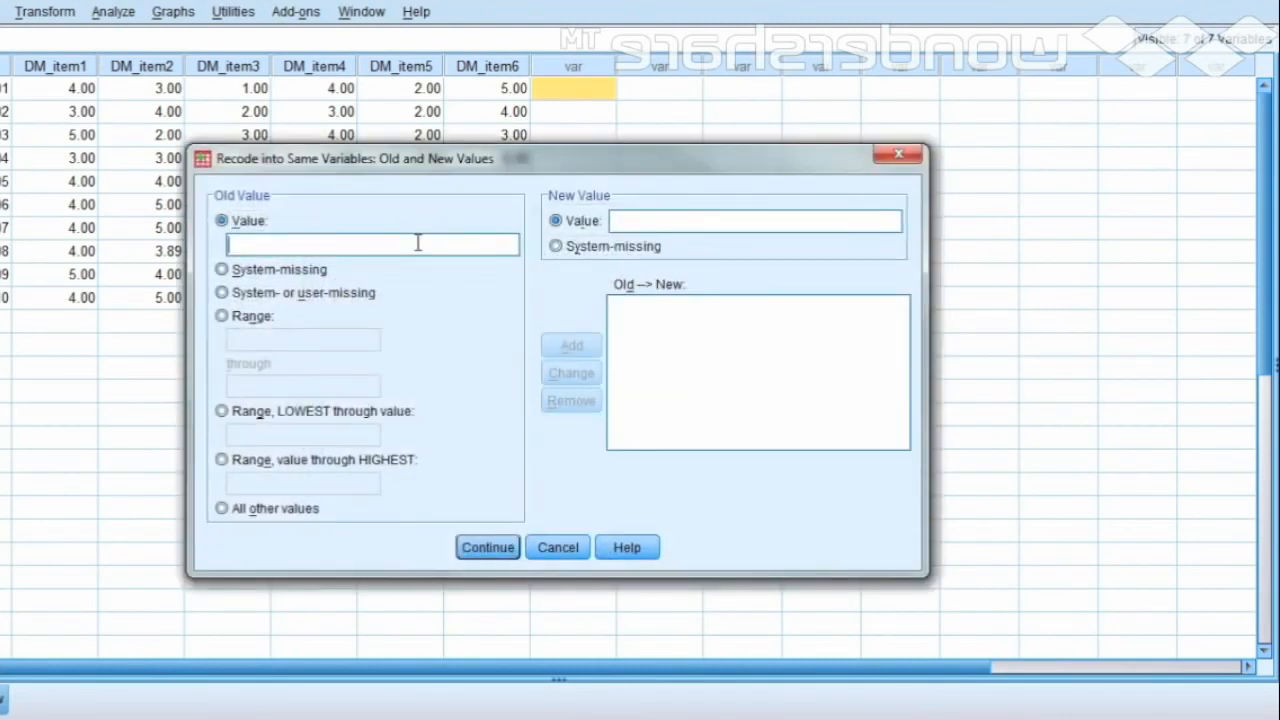
text(5)
click(619, 220)
text(1)
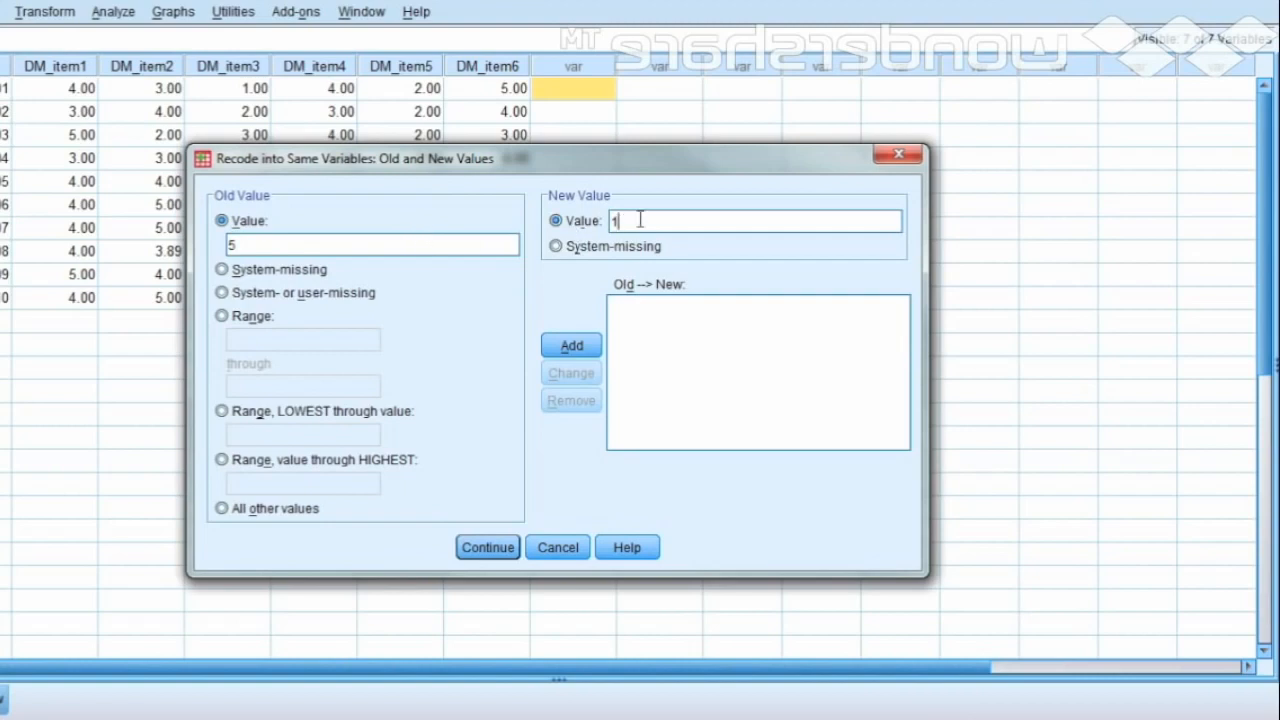
click(571, 345)
- Add a recode rule that changes old value 4 to new value 2
click(443, 246)
text(4)
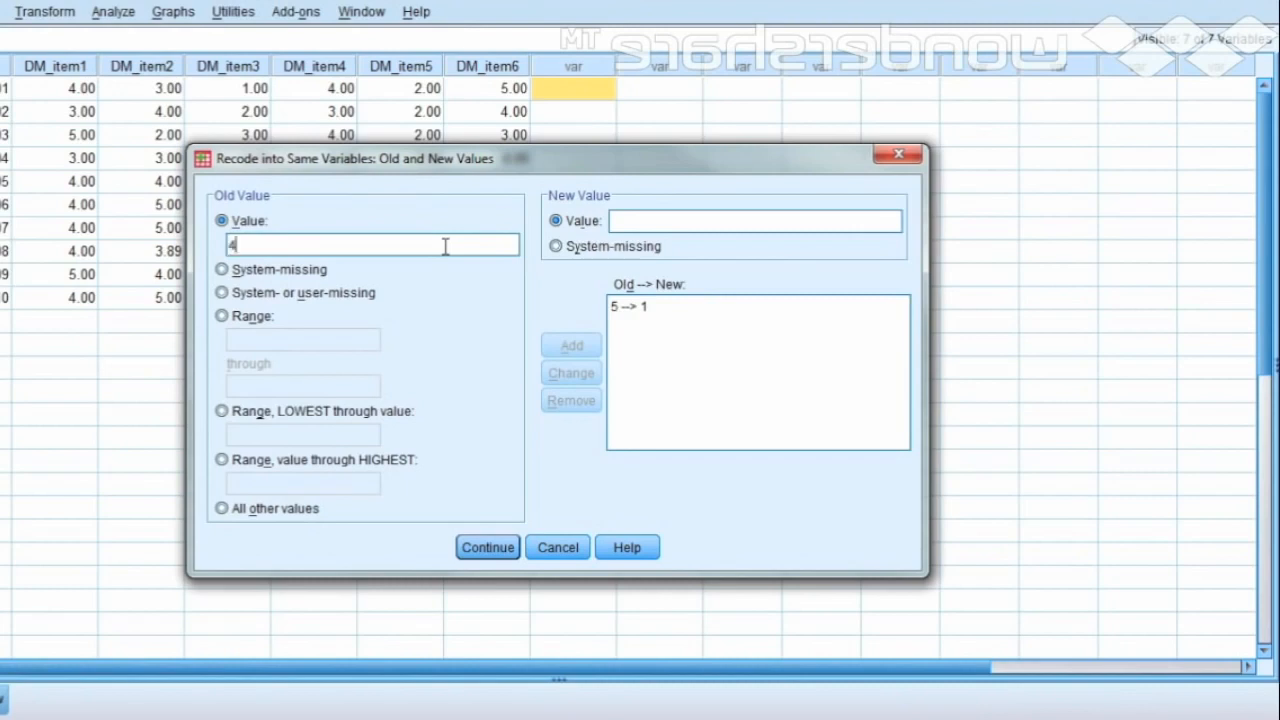
click(643, 214)
text(2)
click(586, 344)
- Add a recode rule that keeps old value 3 as new value 3
click(450, 240)
text(3)
click(613, 218)
text(3)
click(572, 346)
- Add a recode rule that changes old value 2 to new value 4
click(438, 245)
text(2)
click(612, 220)
text(4)
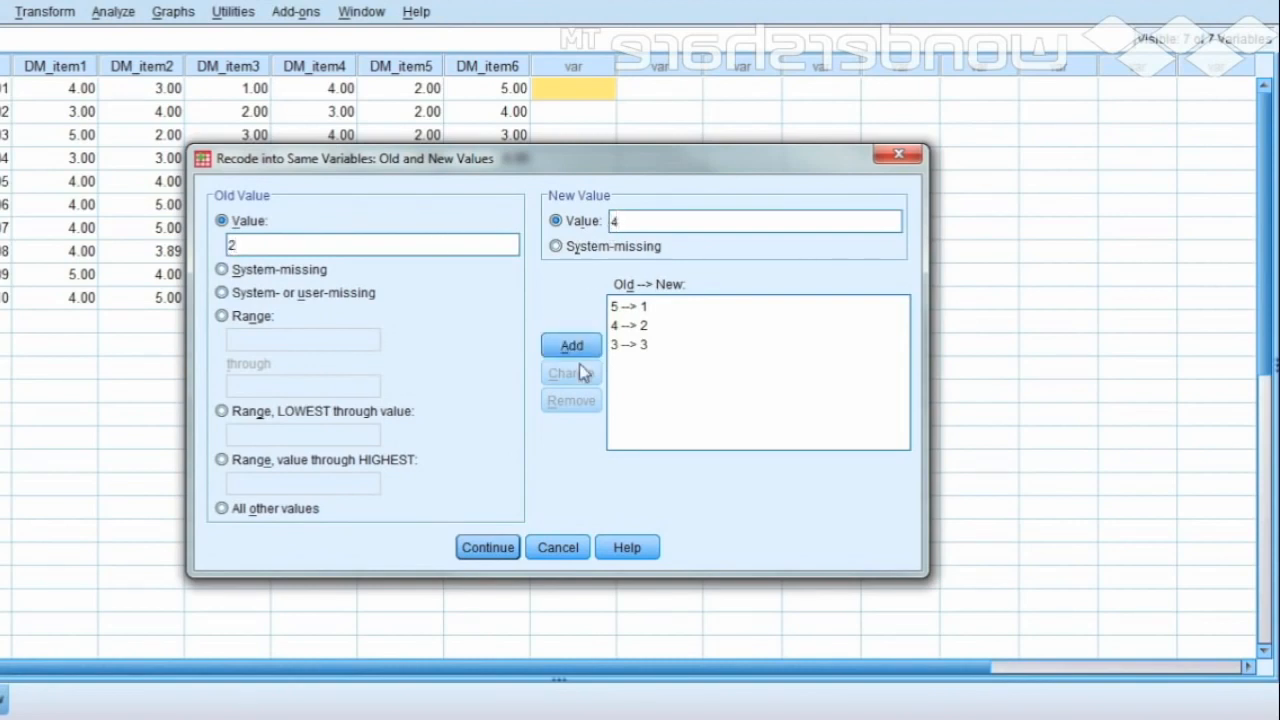
click(581, 349)
- Add a recode rule that changes old value 1 to new value 5
click(390, 250)
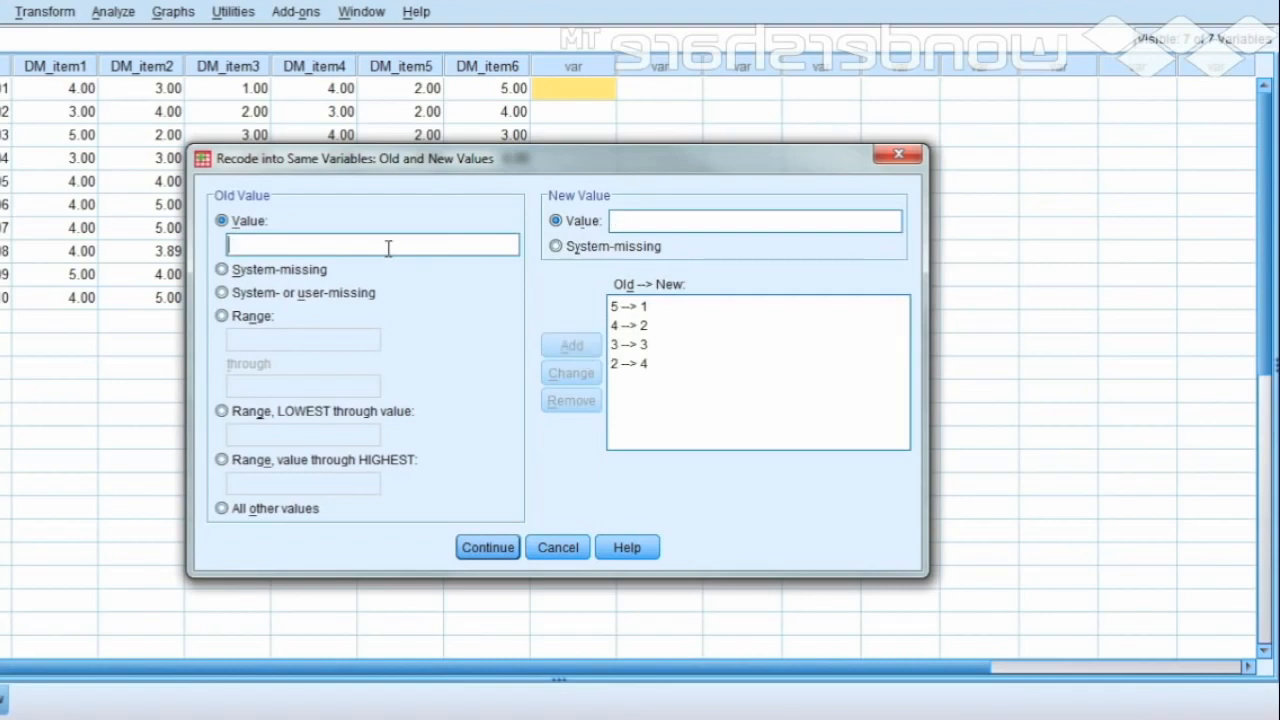
text(1)
click(668, 220)
text(5)
click(573, 346)
- Accept the old-to-new value rules and run the recode on DM_item3 and DM_item5
click(617, 387)
click(640, 327)
click(481, 553)
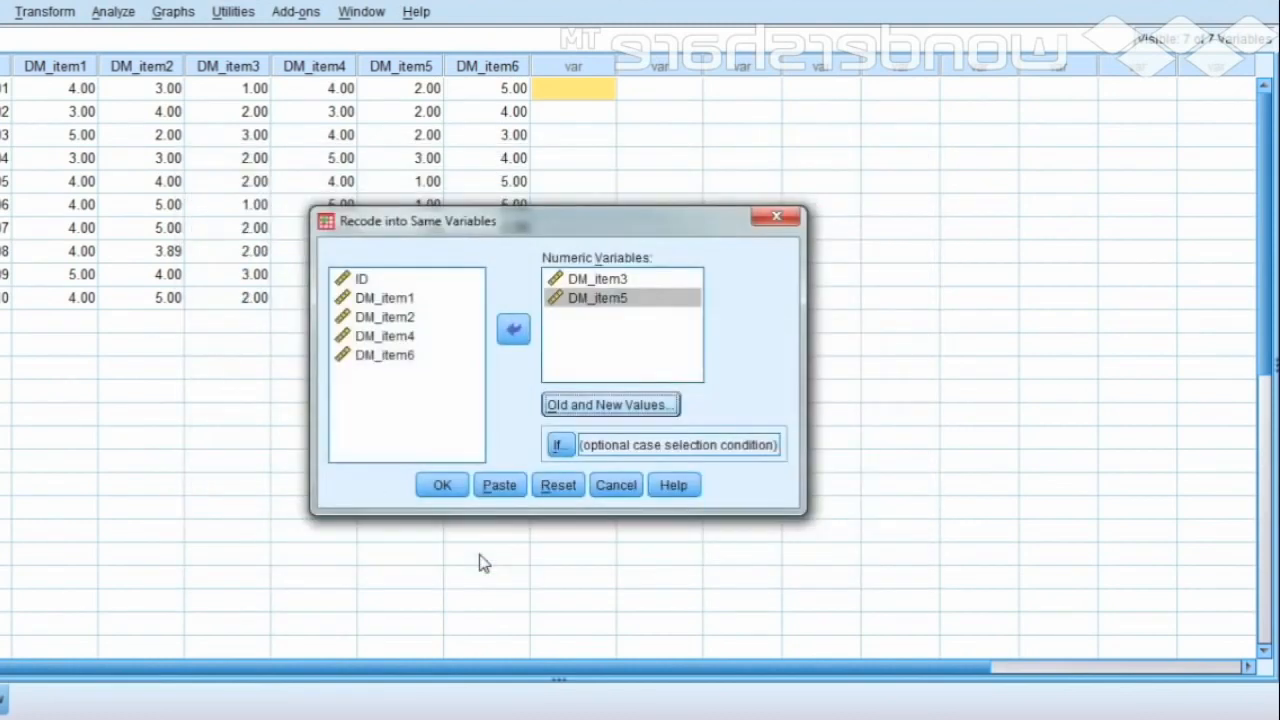
click(440, 484)
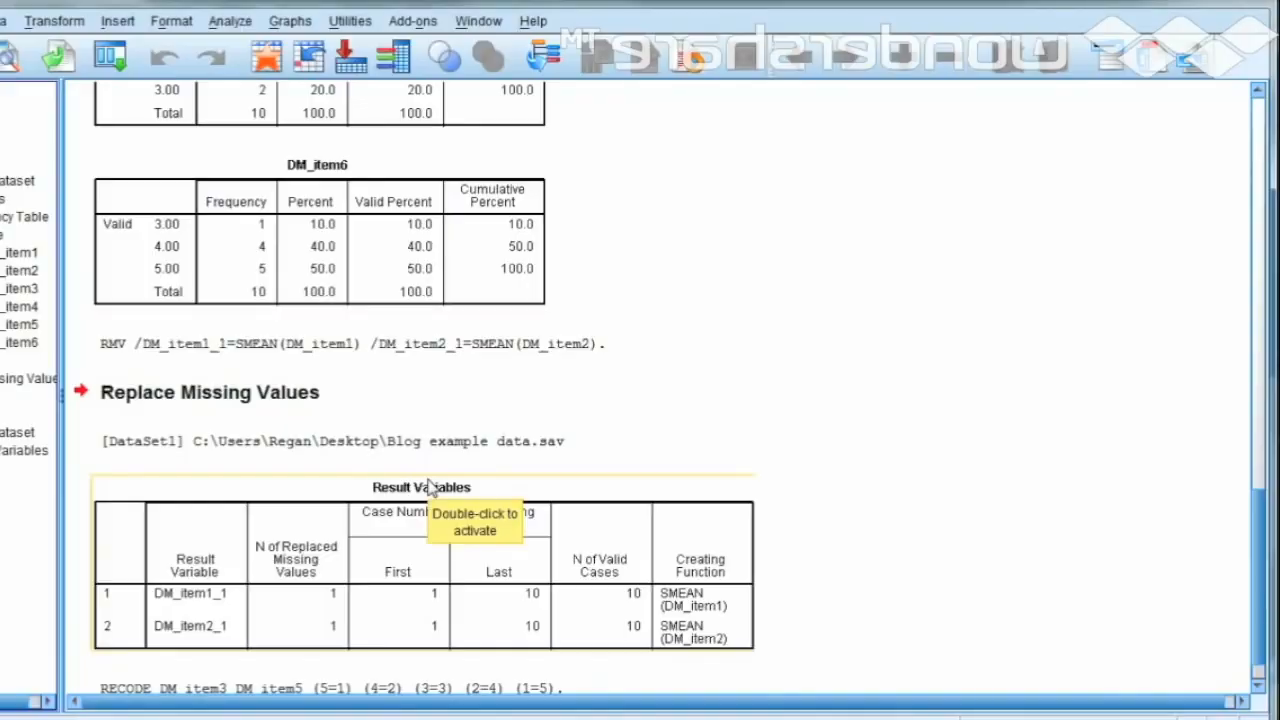